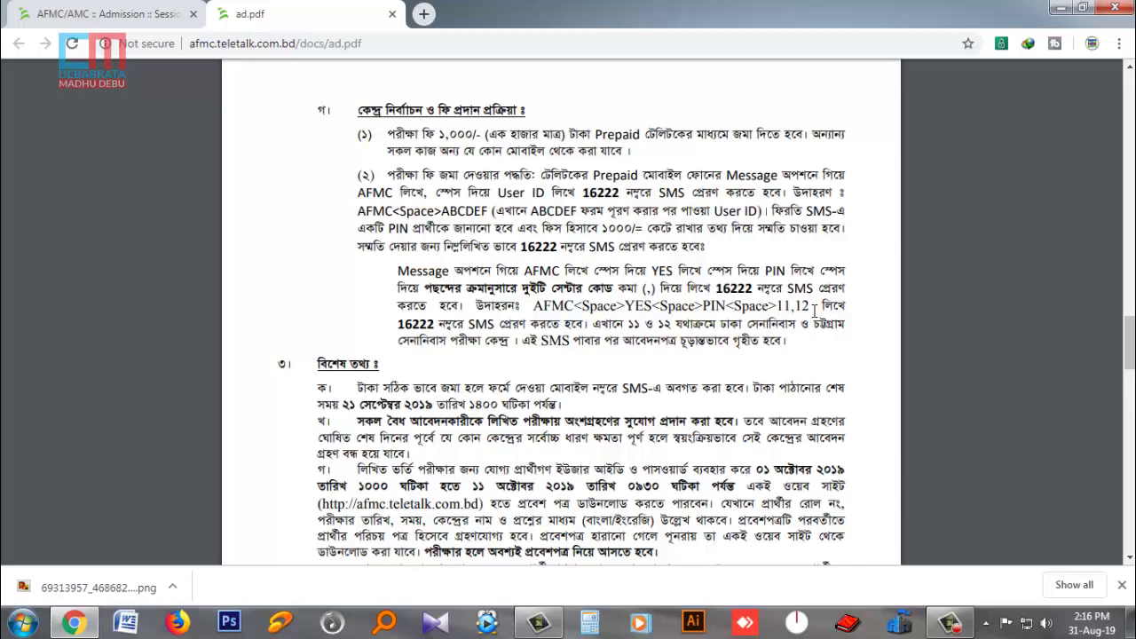
- Skim the MBBS admission advertisement PDF, then return to the AFMC/AMC Admission portal tab
scroll(571, 417, down, 6)
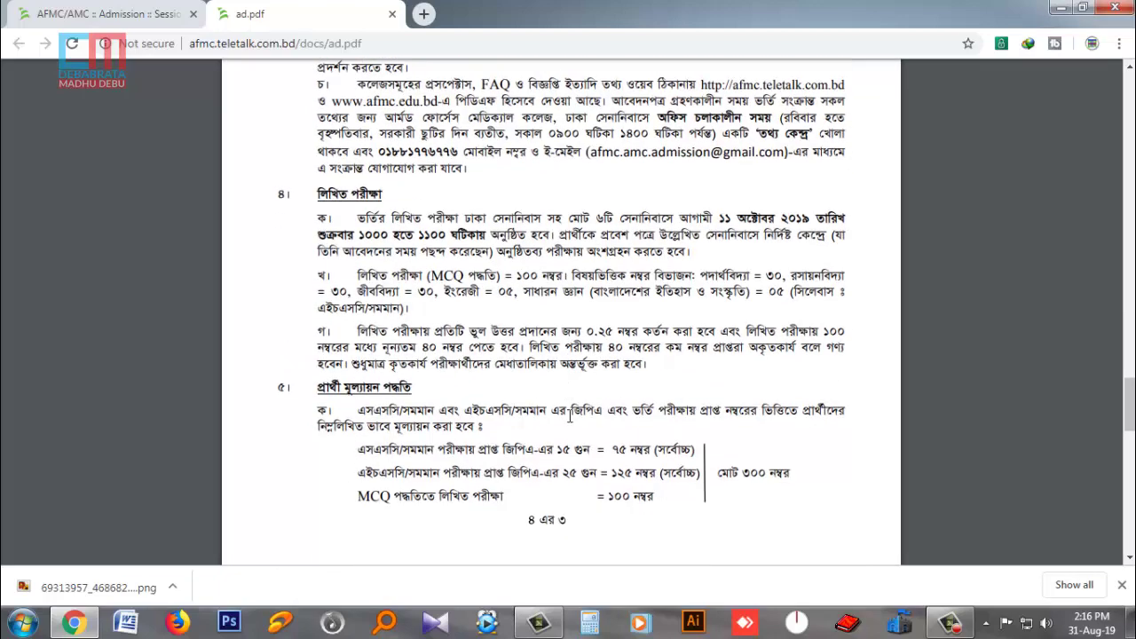
scroll(571, 417, up, 10)
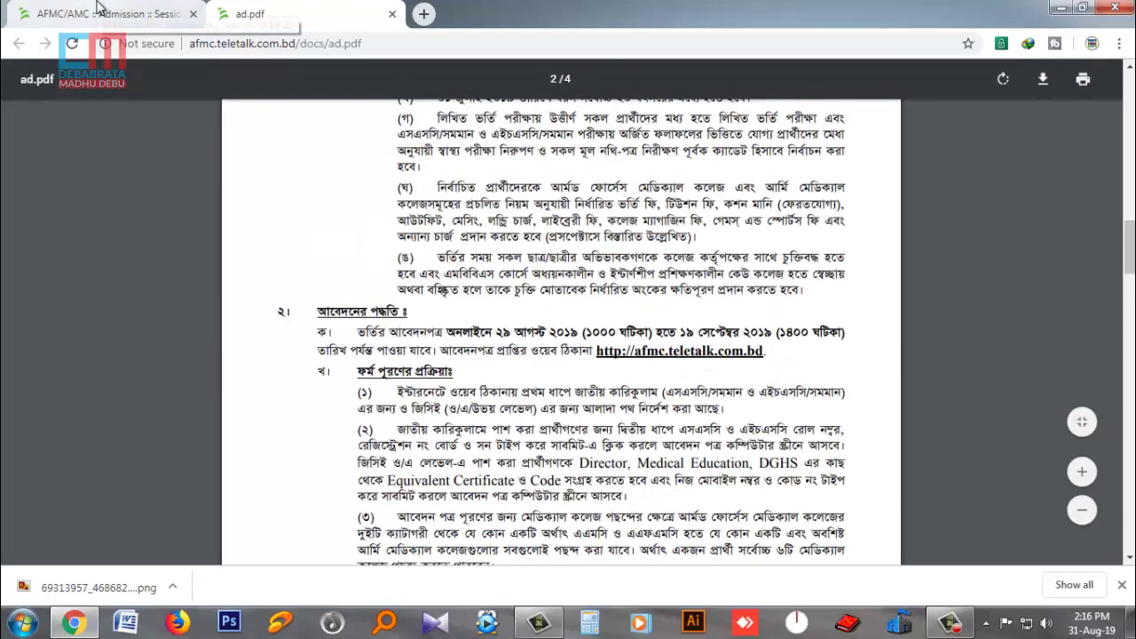
click(100, 11)
- Choose the National Curriculum (SSC & HSC/Equivalent) online application form and proceed to it
scroll(560, 337, up, 3)
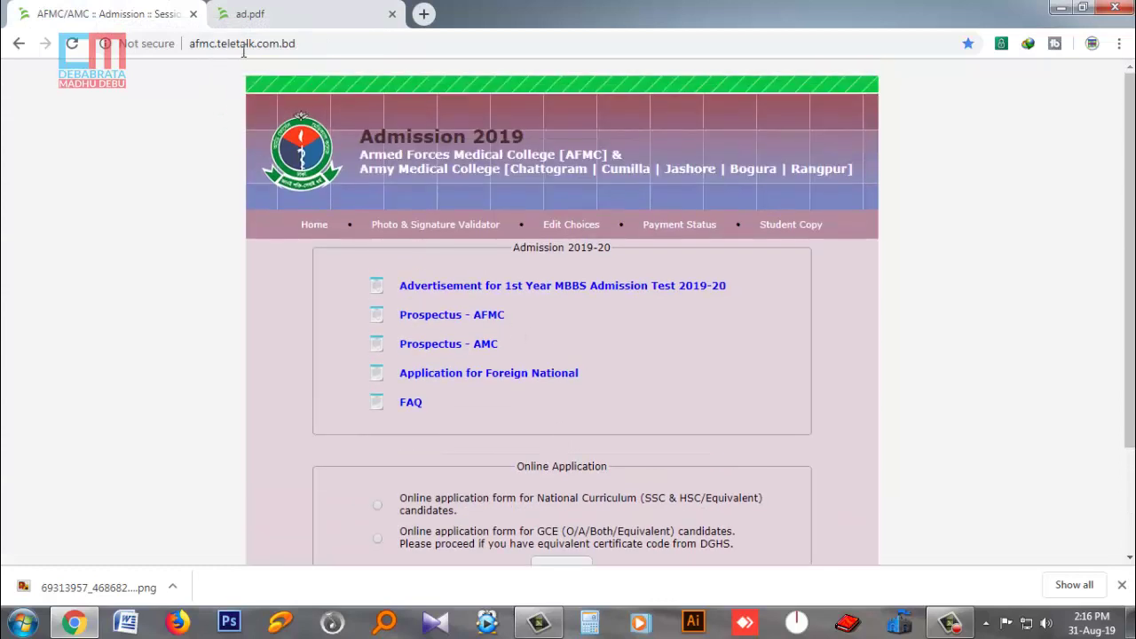
scroll(633, 398, down, 2)
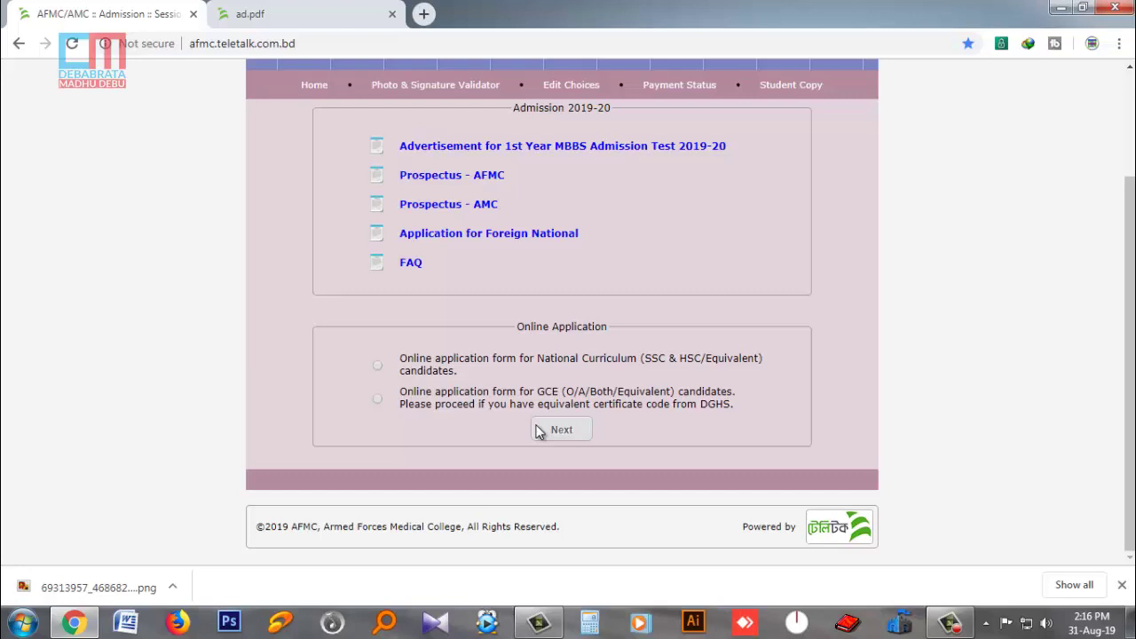
click(378, 367)
click(561, 432)
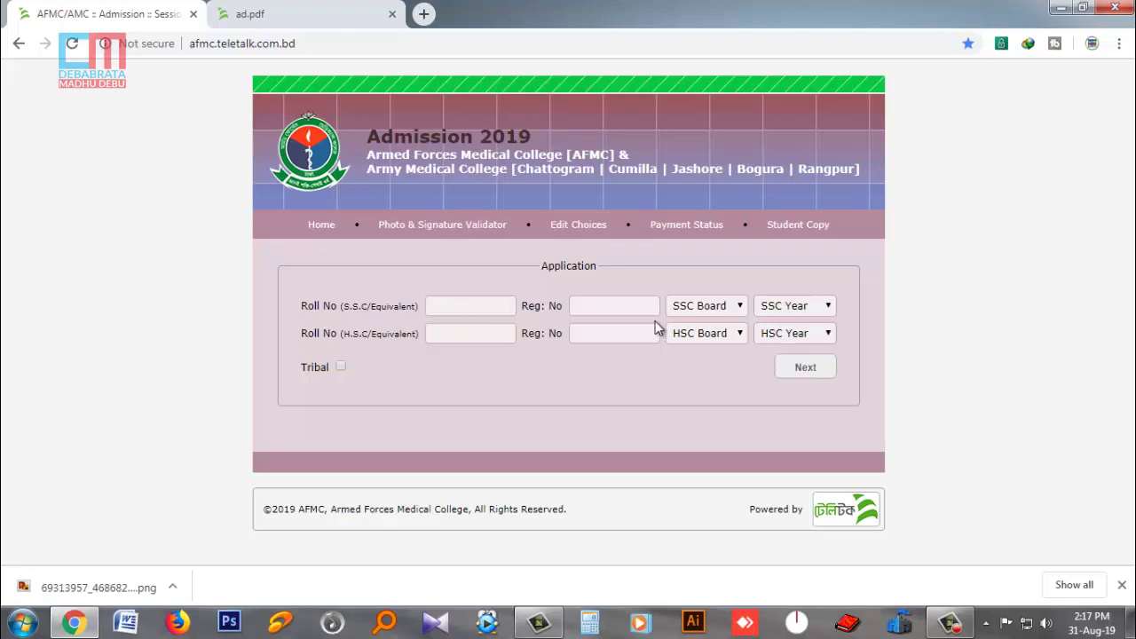
- Fill the SSC and HSC roll and registration numbers and set both boards to Rajshahi
click(478, 307)
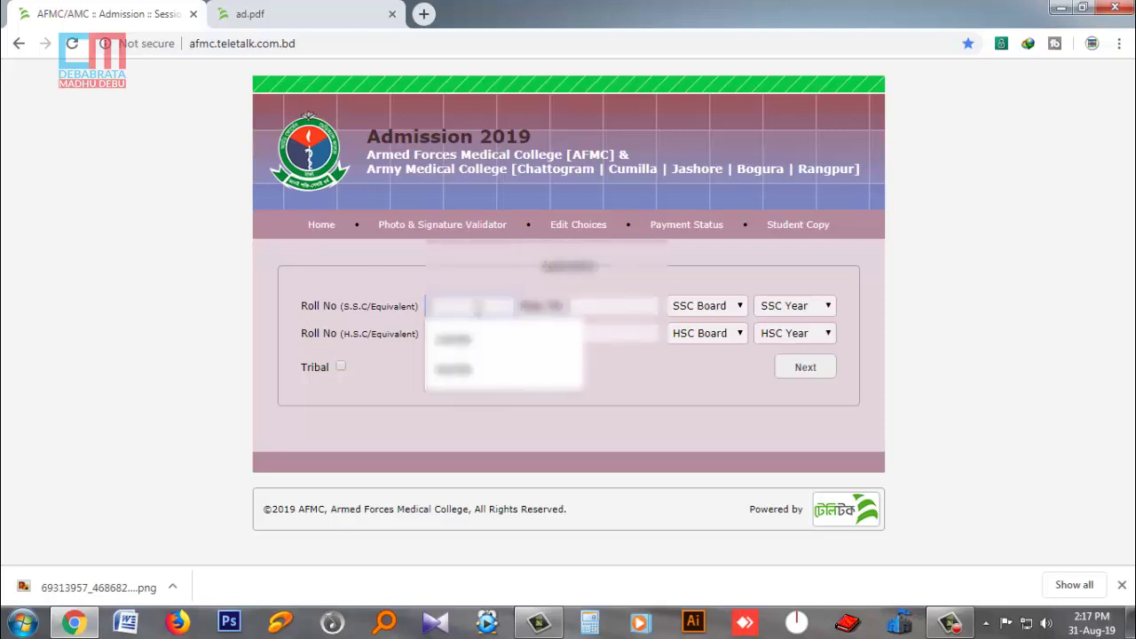
click(462, 366)
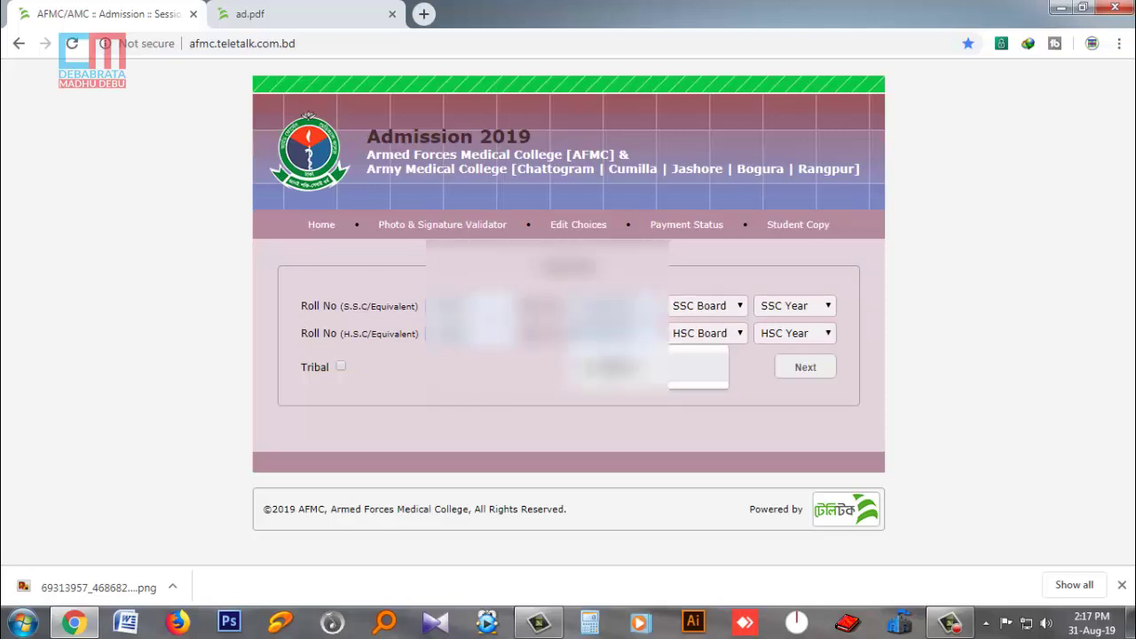
click(702, 310)
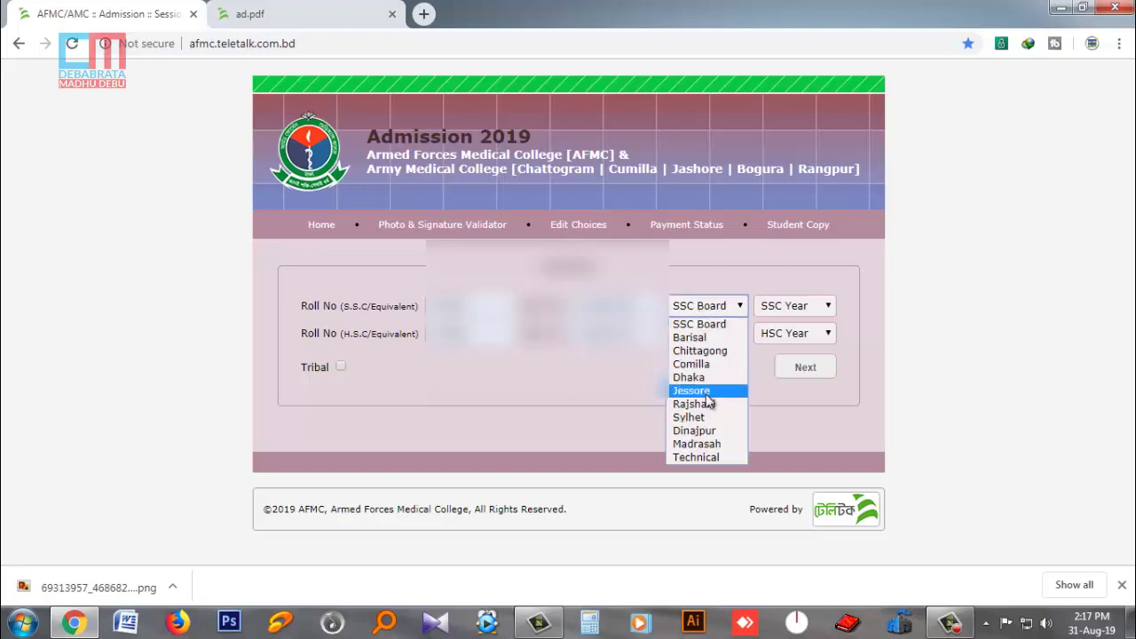
click(709, 404)
click(703, 337)
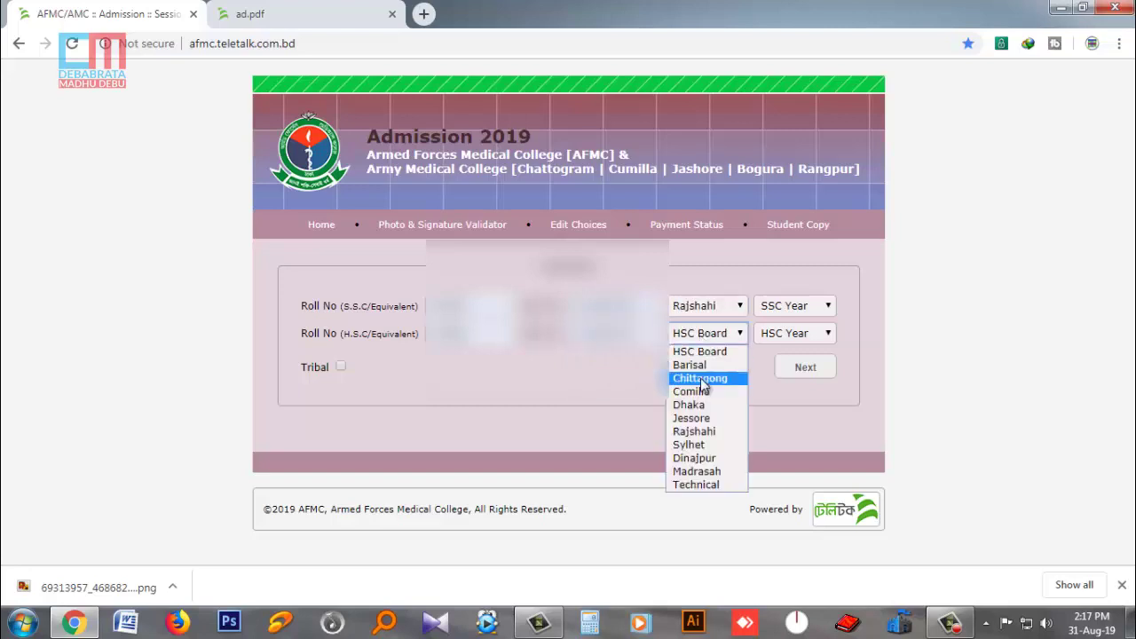
click(695, 431)
- Set SSC year to 2017 and HSC year to 2019, then submit the exam details
click(771, 312)
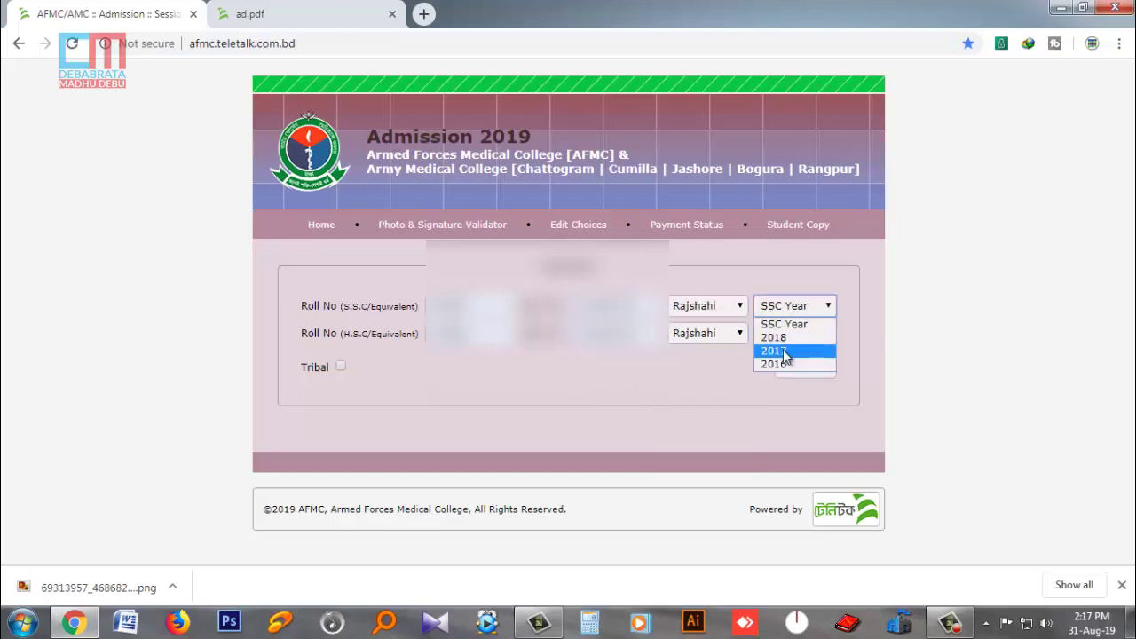
click(786, 352)
click(795, 333)
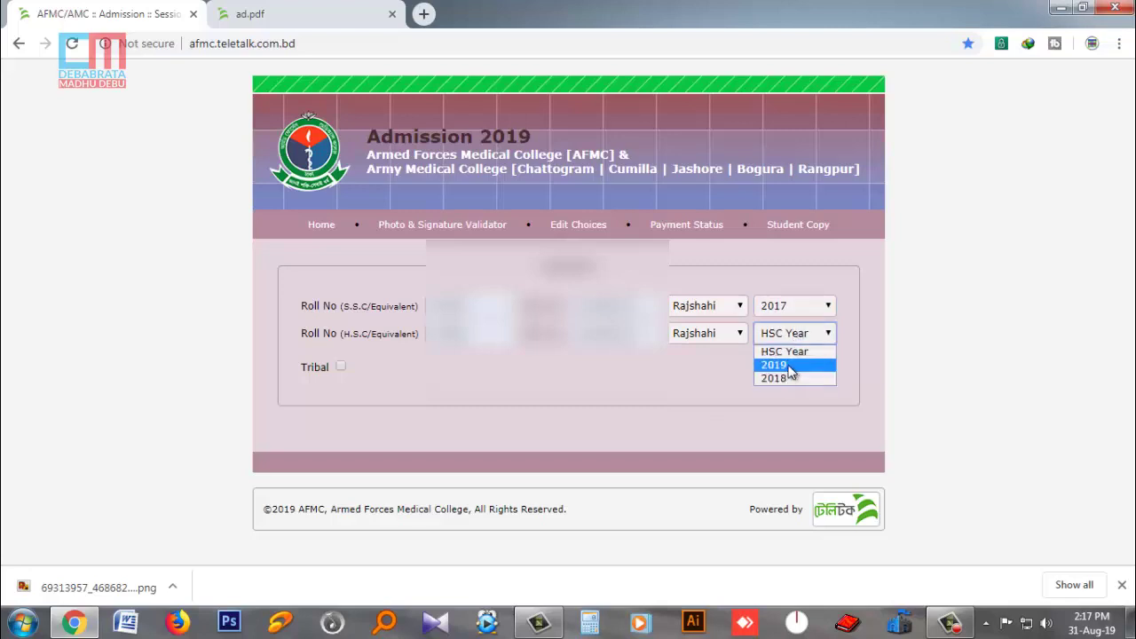
click(789, 365)
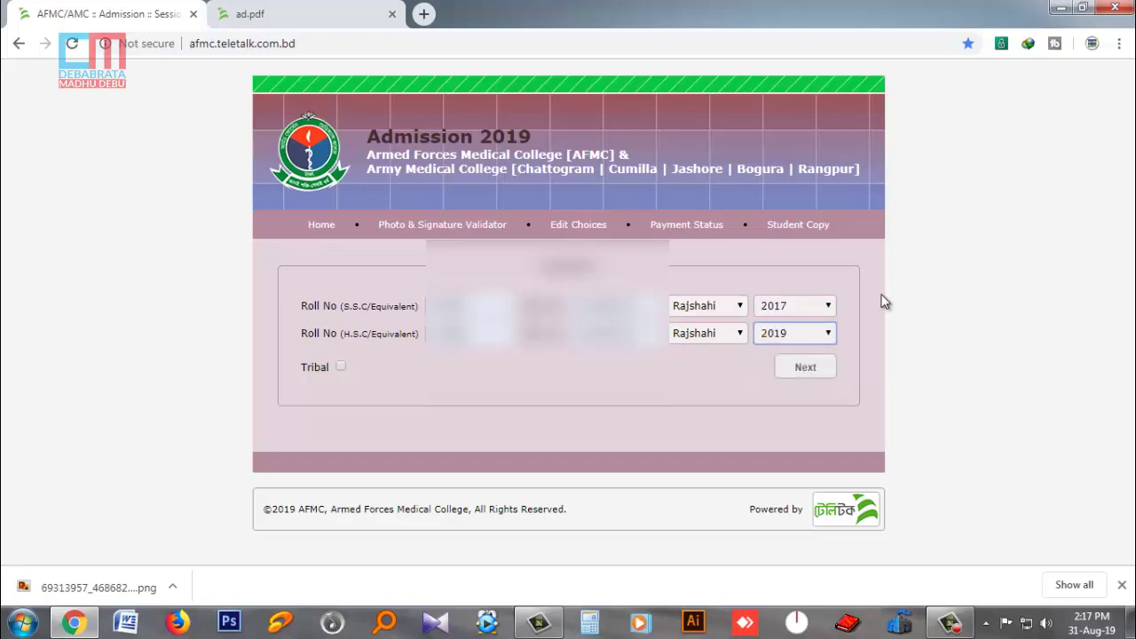
click(805, 368)
- Set the question language to Bengali and the special quota to None
scroll(795, 373, down, 2)
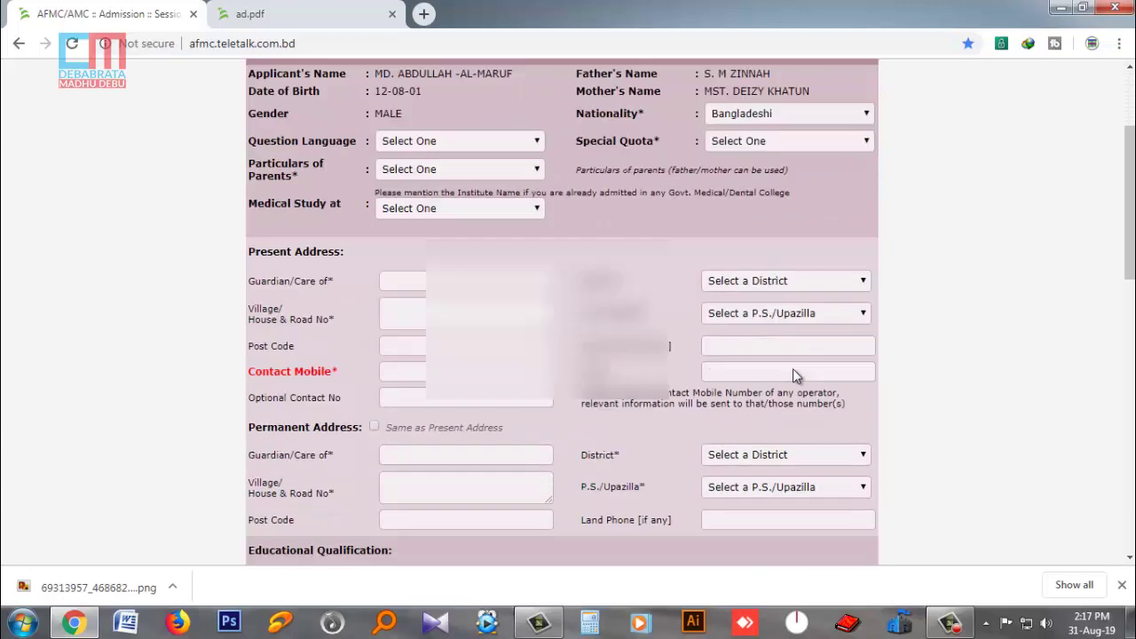
scroll(792, 369, down, 1)
scroll(793, 369, up, 3)
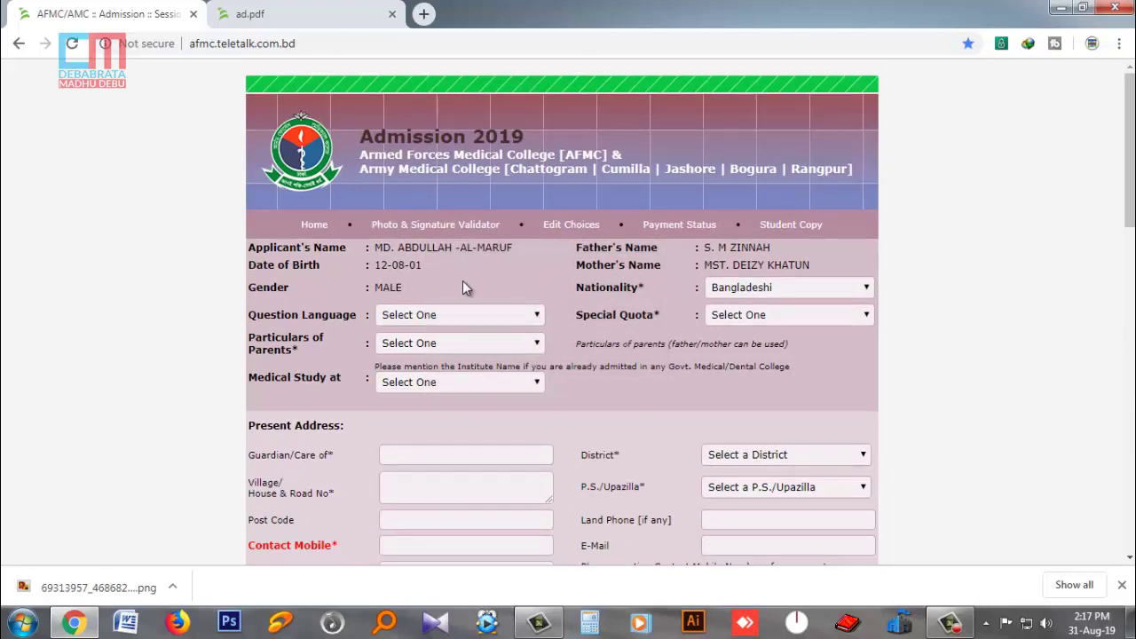
scroll(463, 287, down, 1)
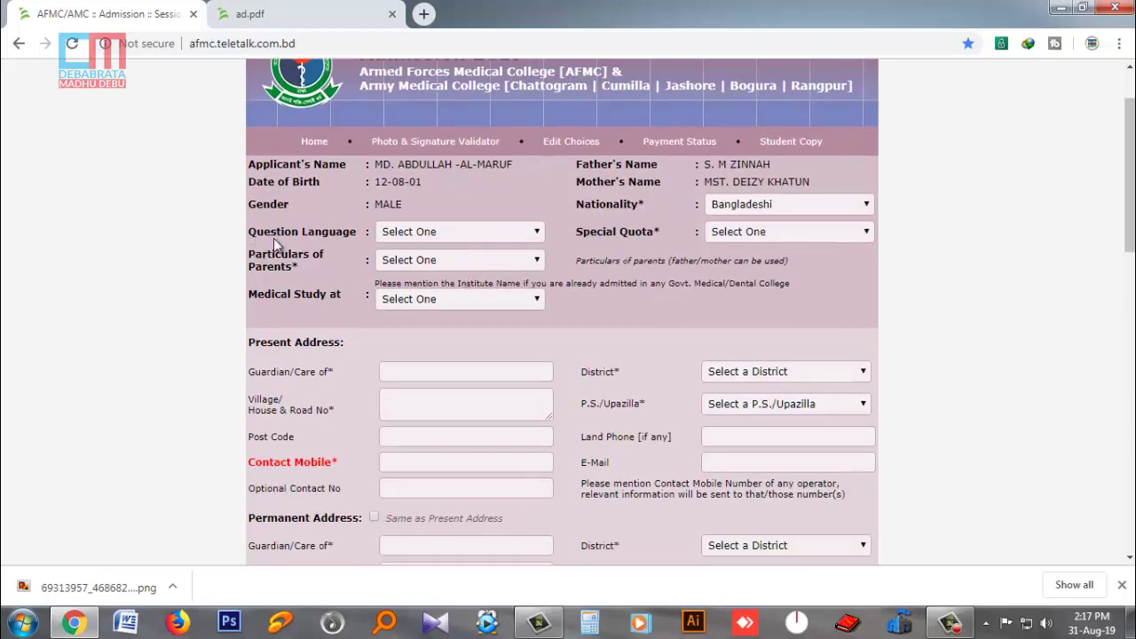
click(406, 235)
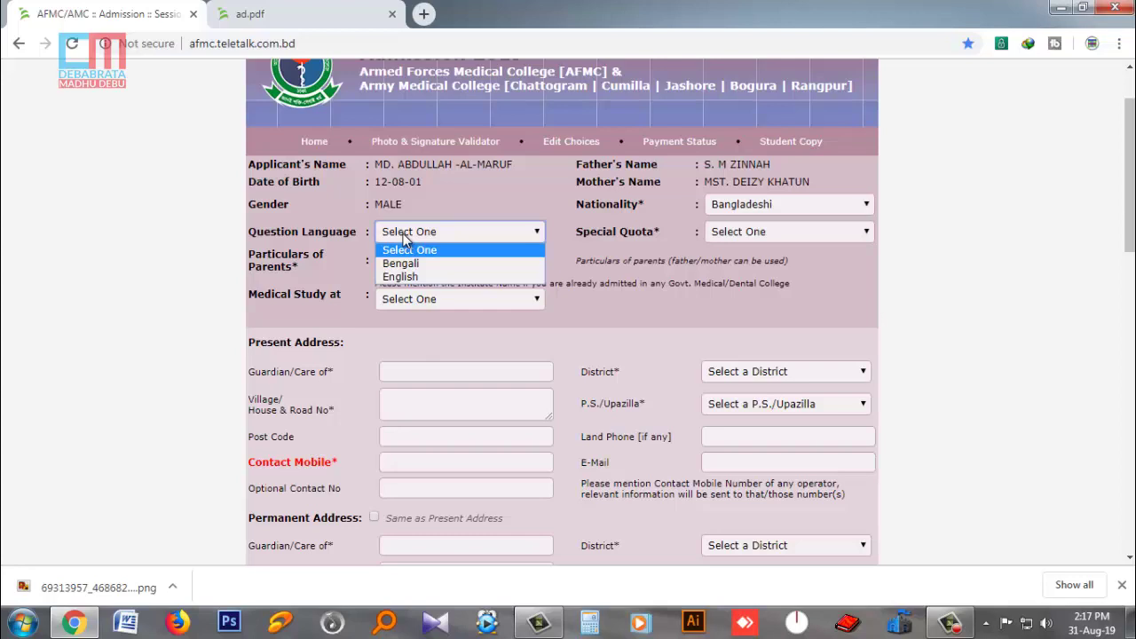
click(417, 265)
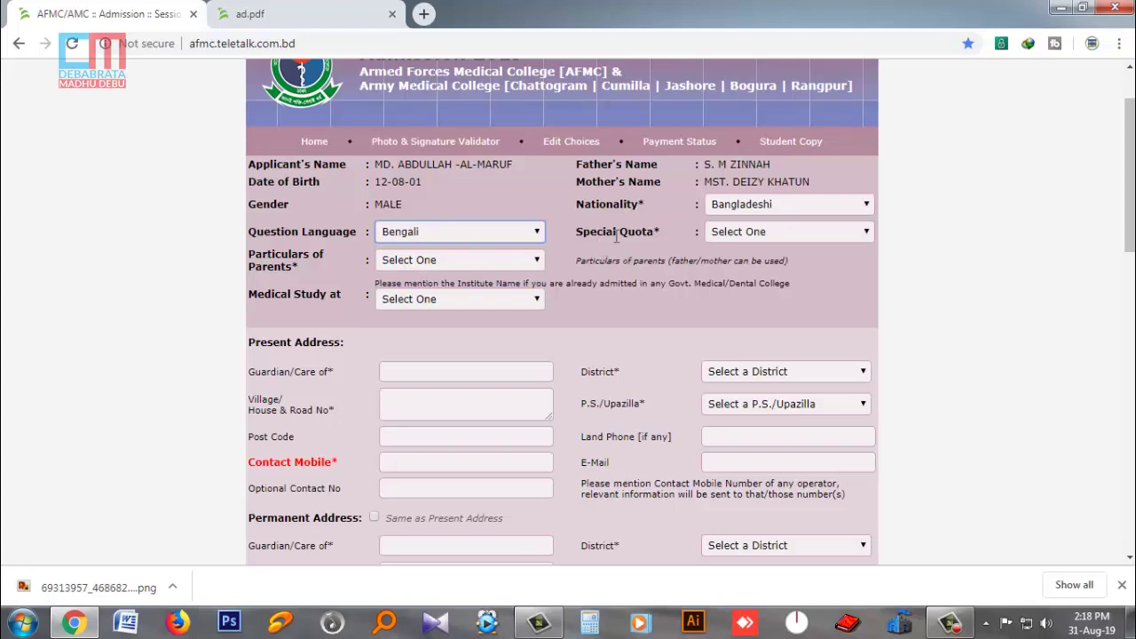
click(729, 232)
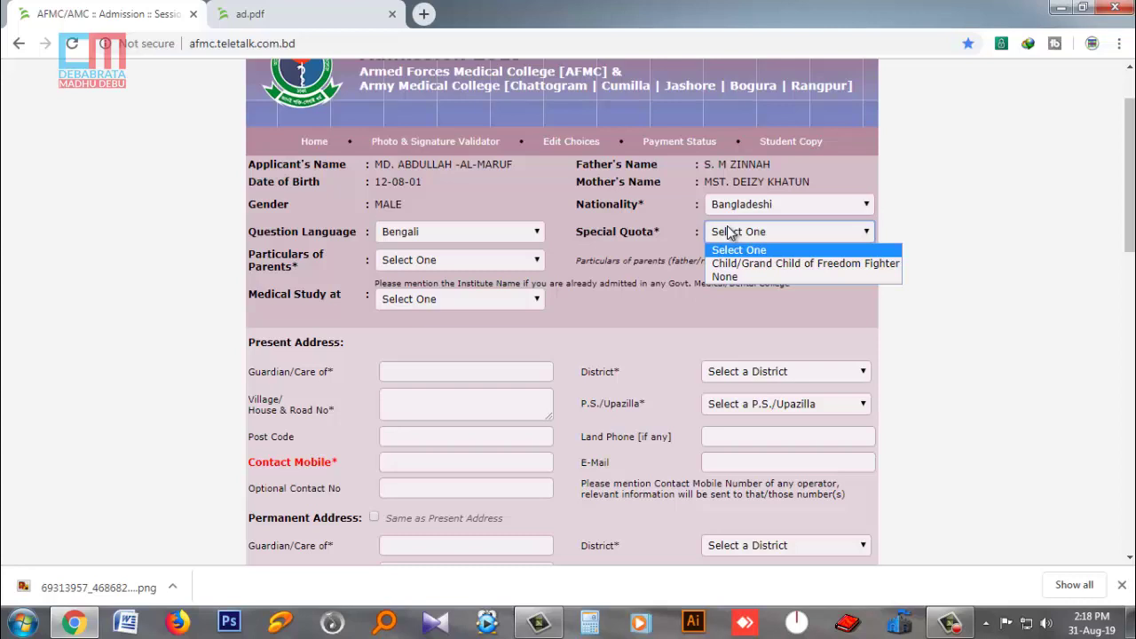
click(733, 275)
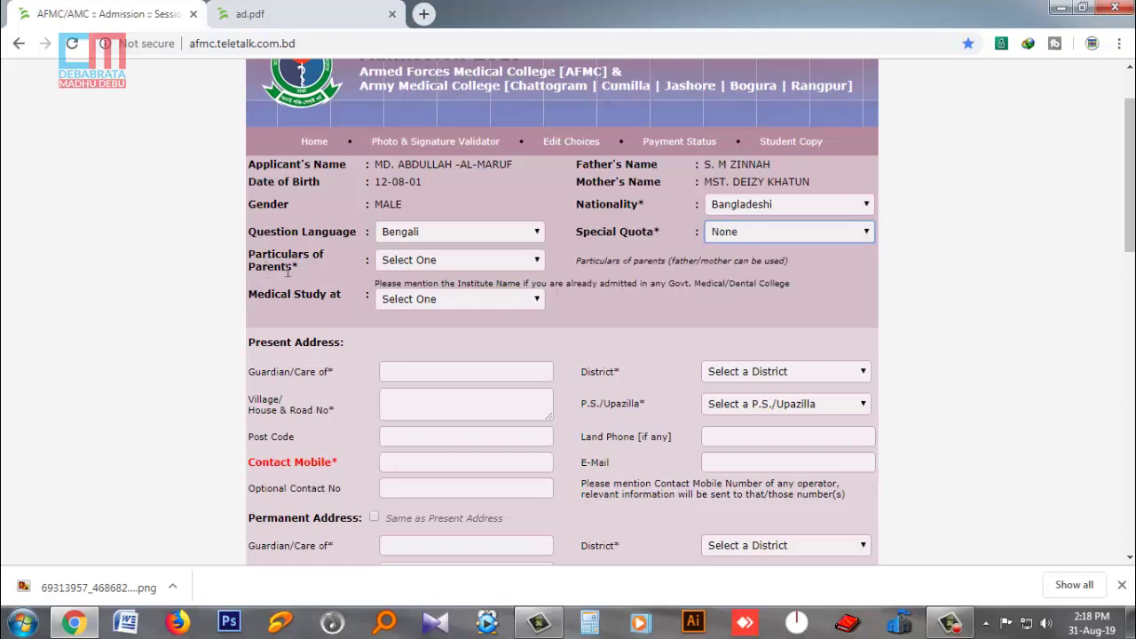
click(425, 263)
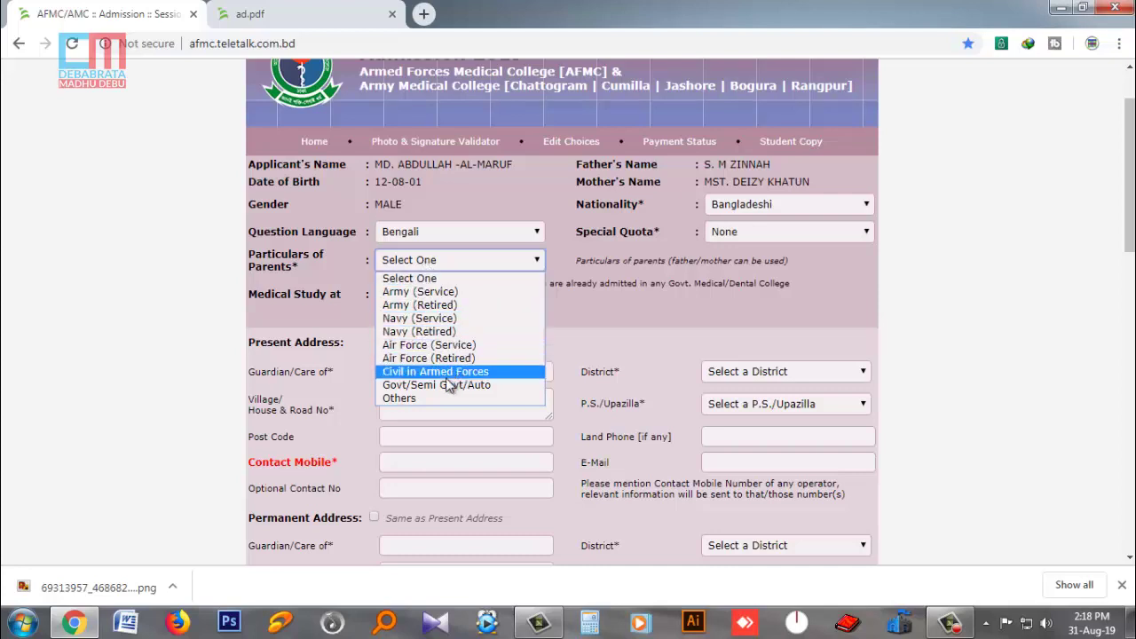
- Set particulars of parents to Others and medical study to Not Applicable
click(415, 399)
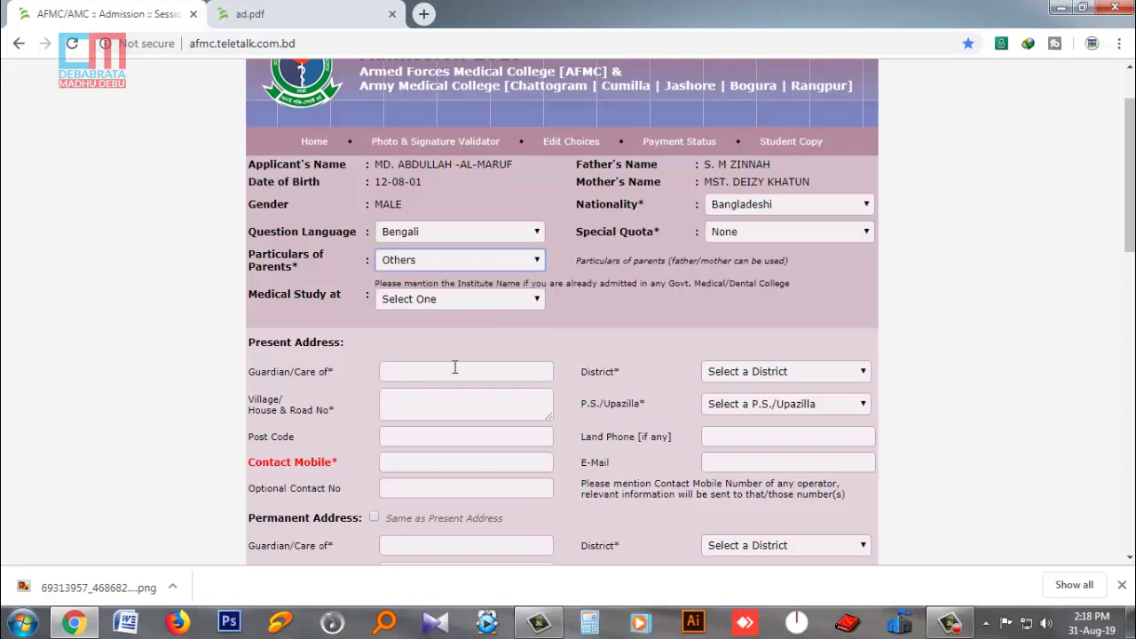
scroll(480, 280, down, 1)
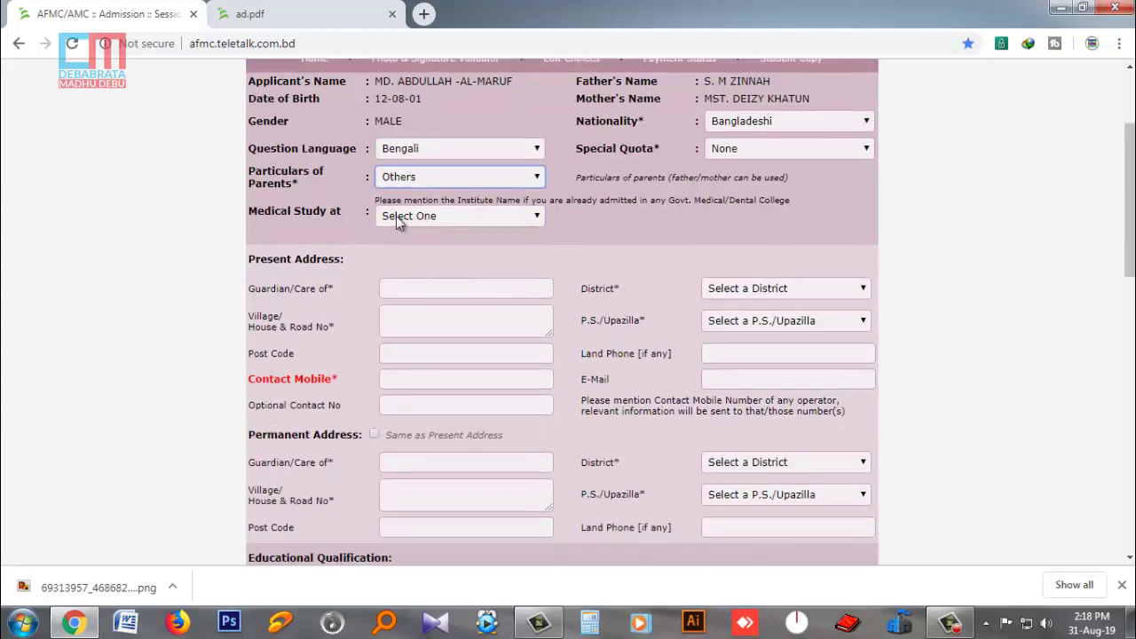
click(493, 221)
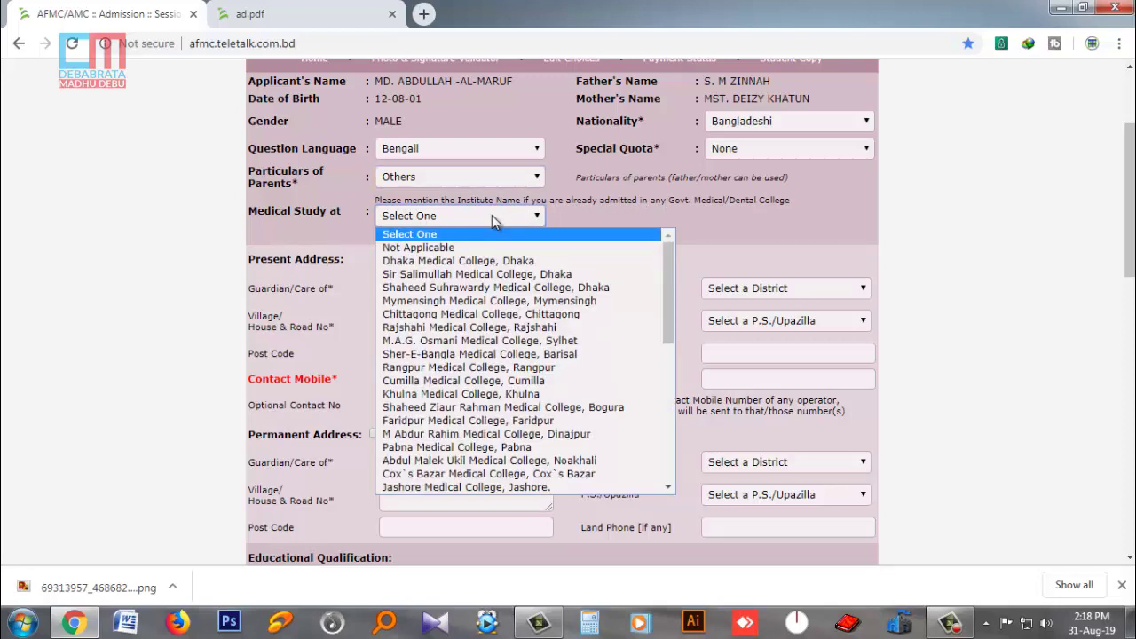
click(450, 246)
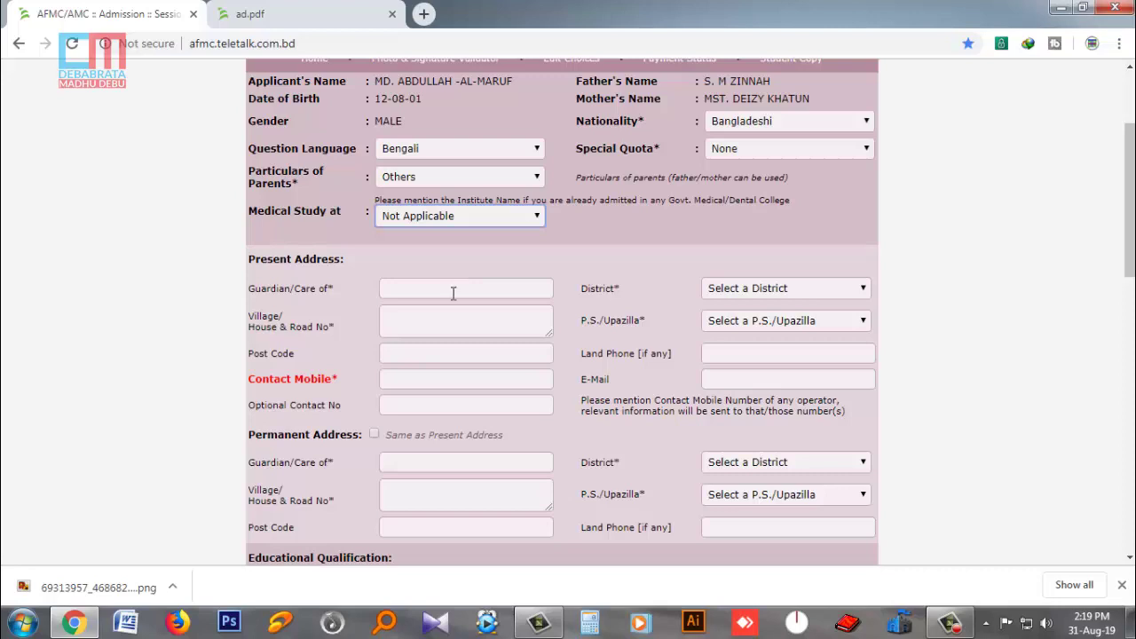
- Enter the guardian's name and the village/road in the Present Address fields
click(454, 292)
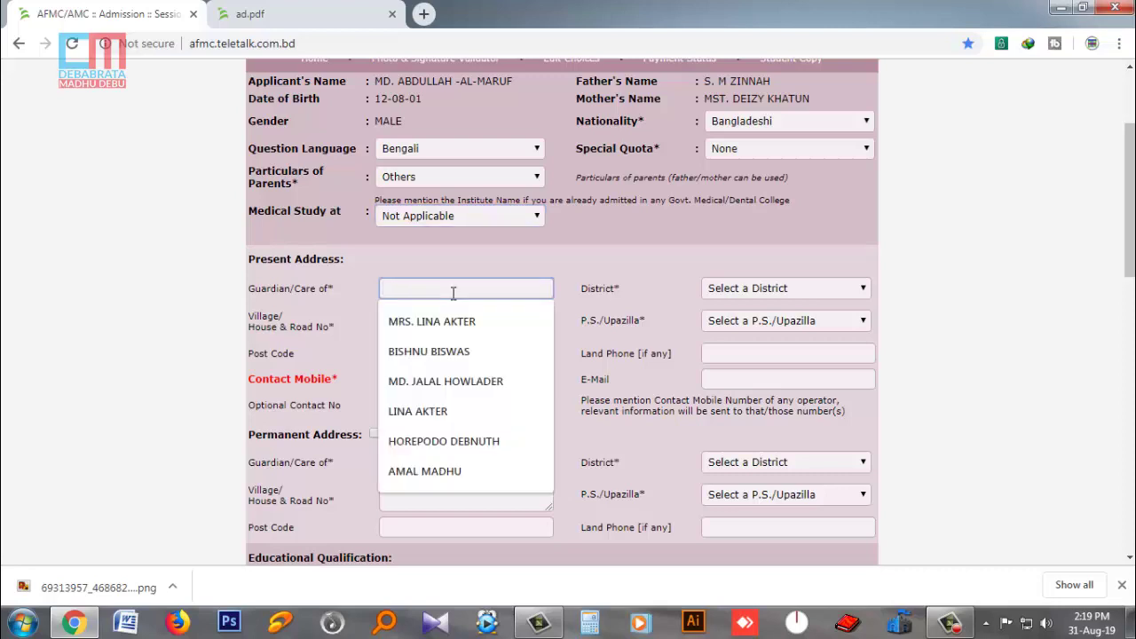
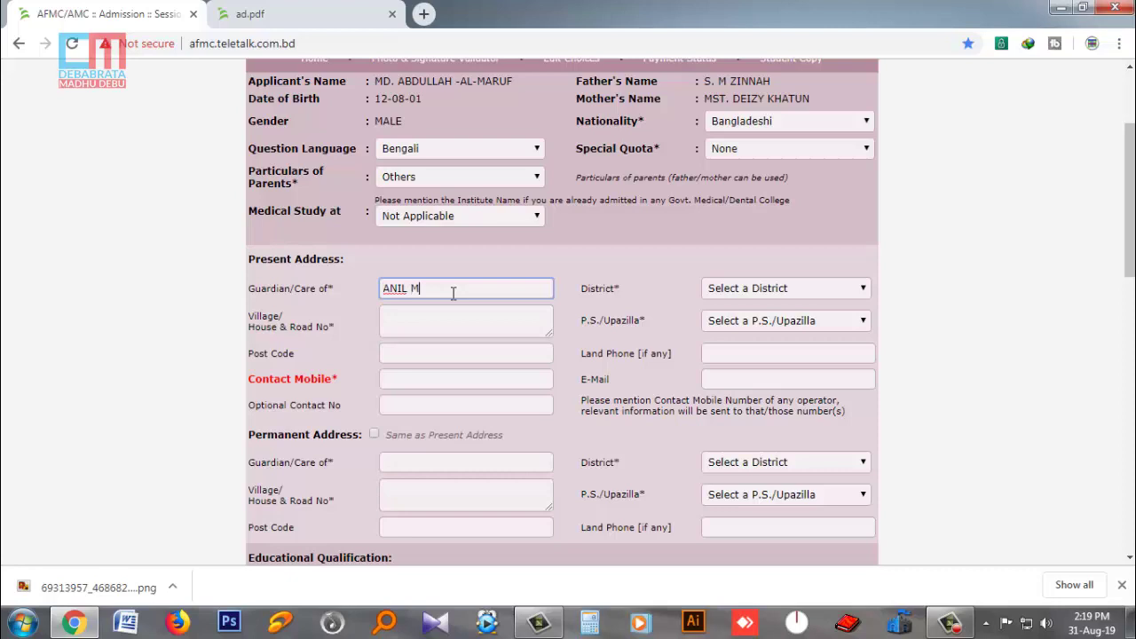
click(456, 314)
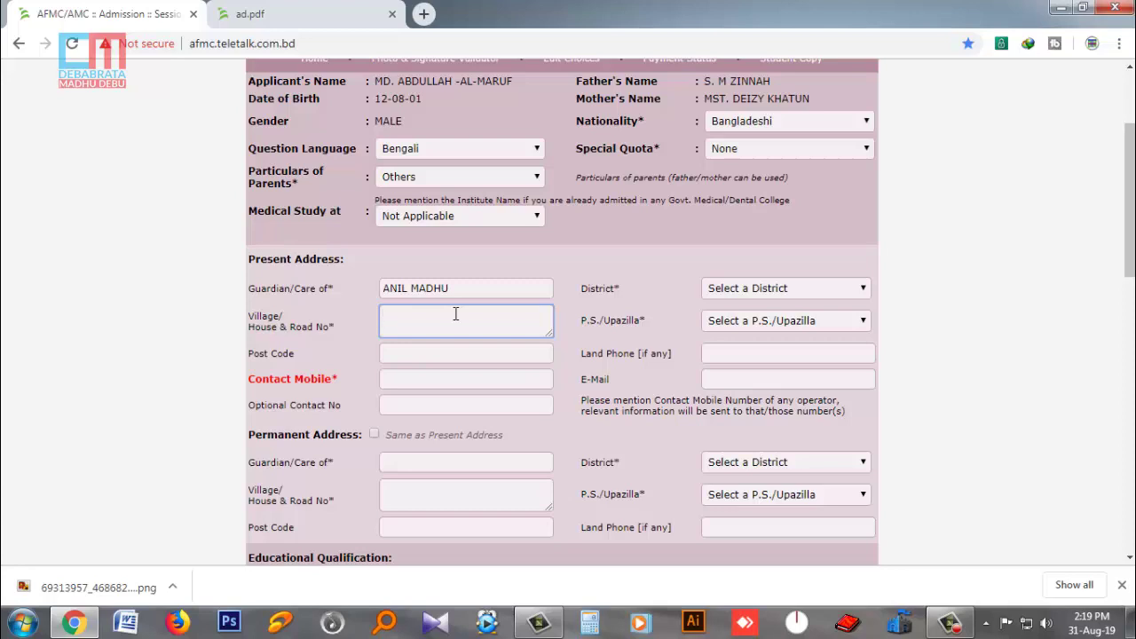
- Fill in the present address post code and dismiss the saved mobile number suggestions
click(434, 373)
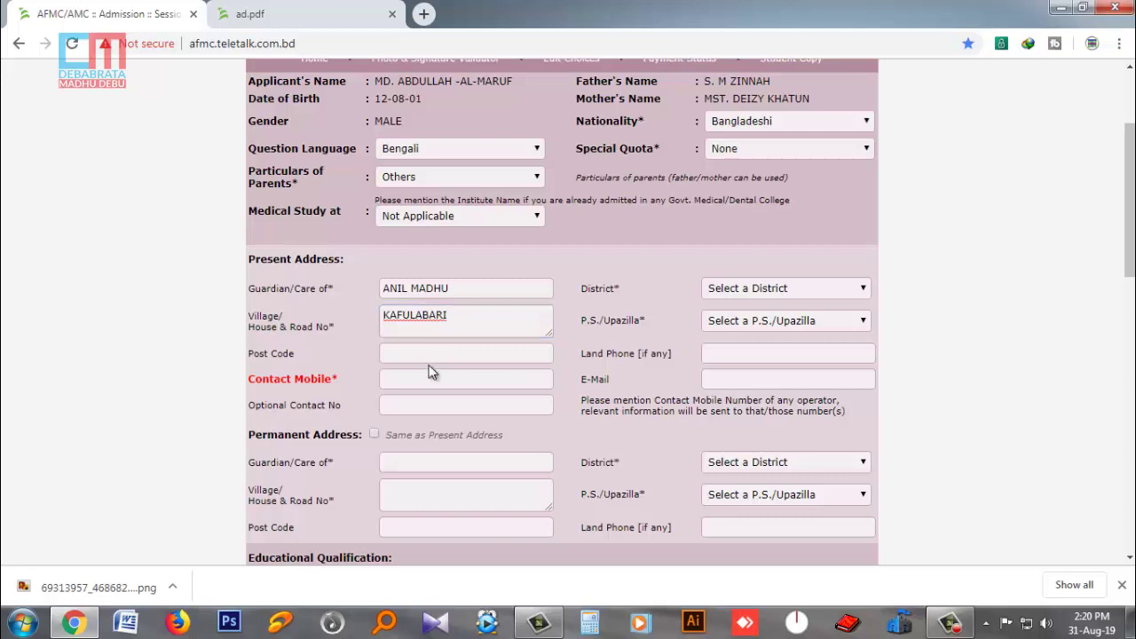
click(434, 351)
text(8110)
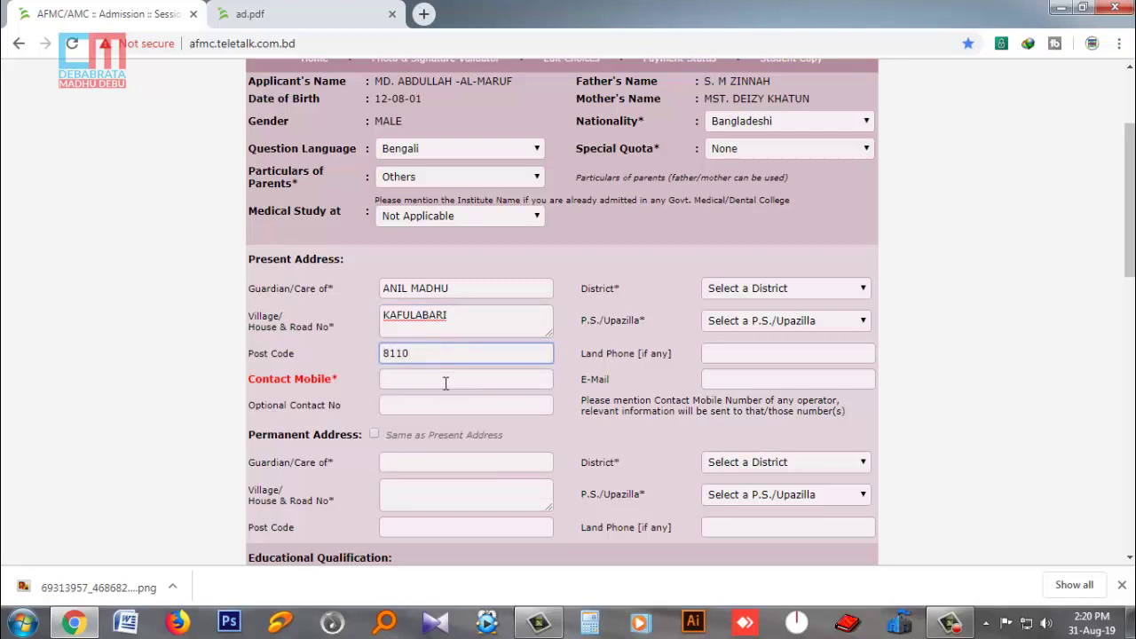
click(446, 382)
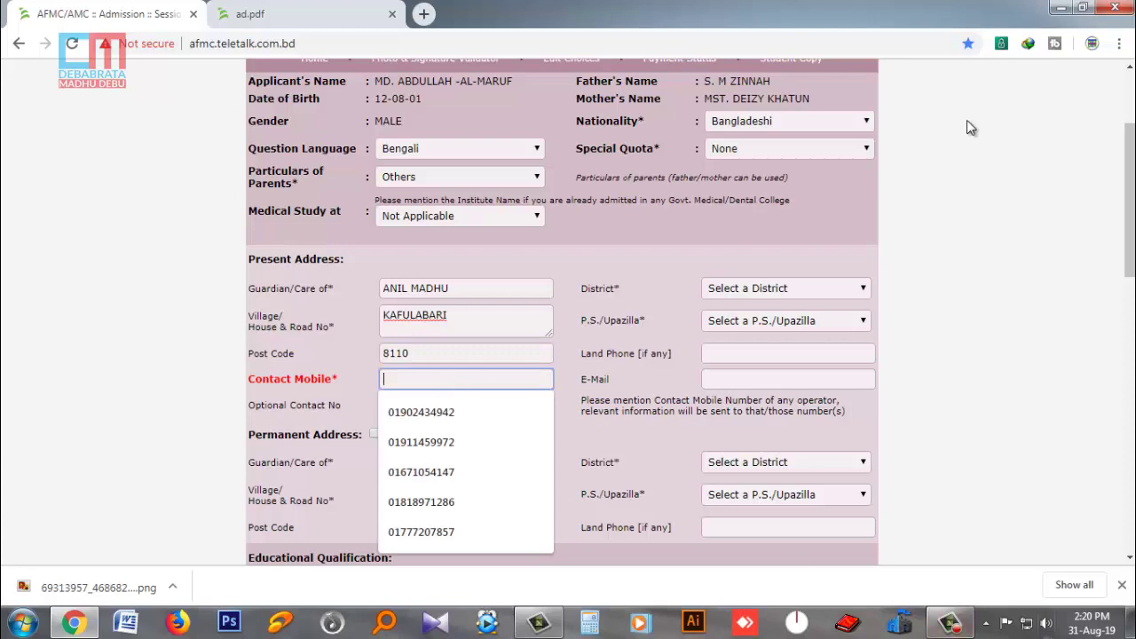
click(954, 360)
- Copy the contact phone number from Des.txt in Notepad and return to the admission form
click(1058, 8)
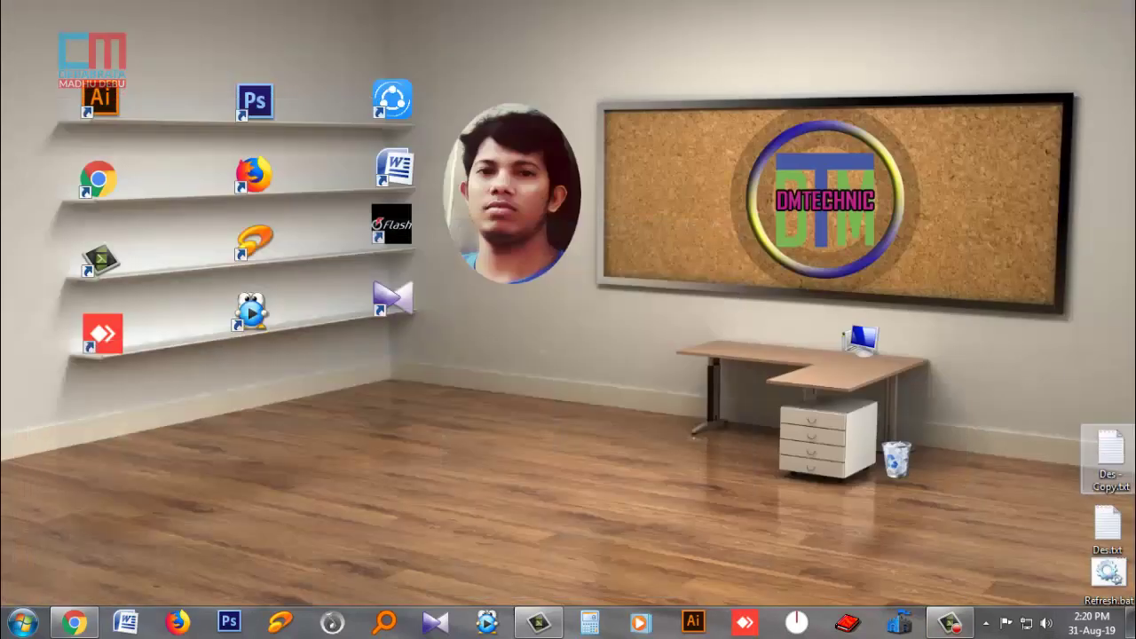
double_click(1108, 524)
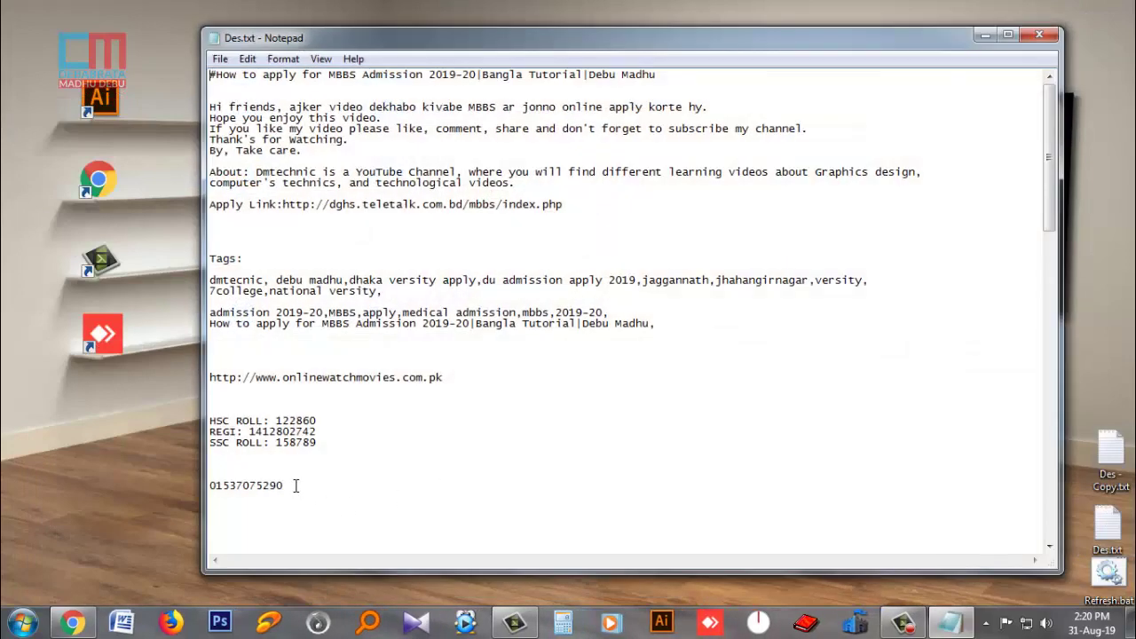
drag(297, 486, 203, 486)
key(ctrl+c)
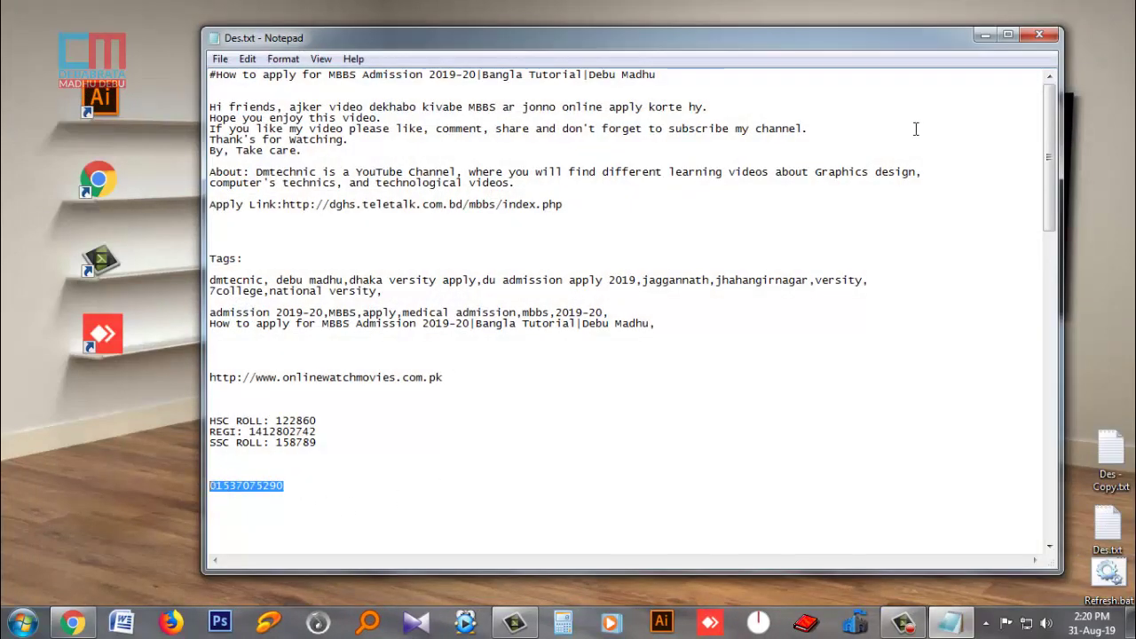
click(985, 36)
click(73, 621)
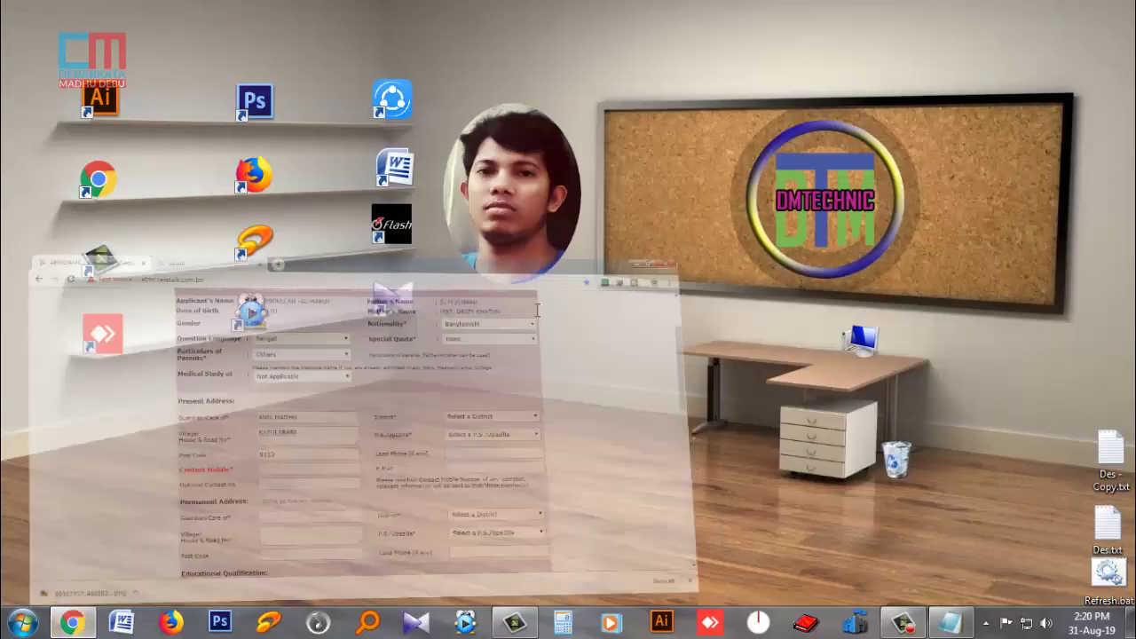
- Paste the copied phone number into Contact Mobile and browse the district list
click(427, 379)
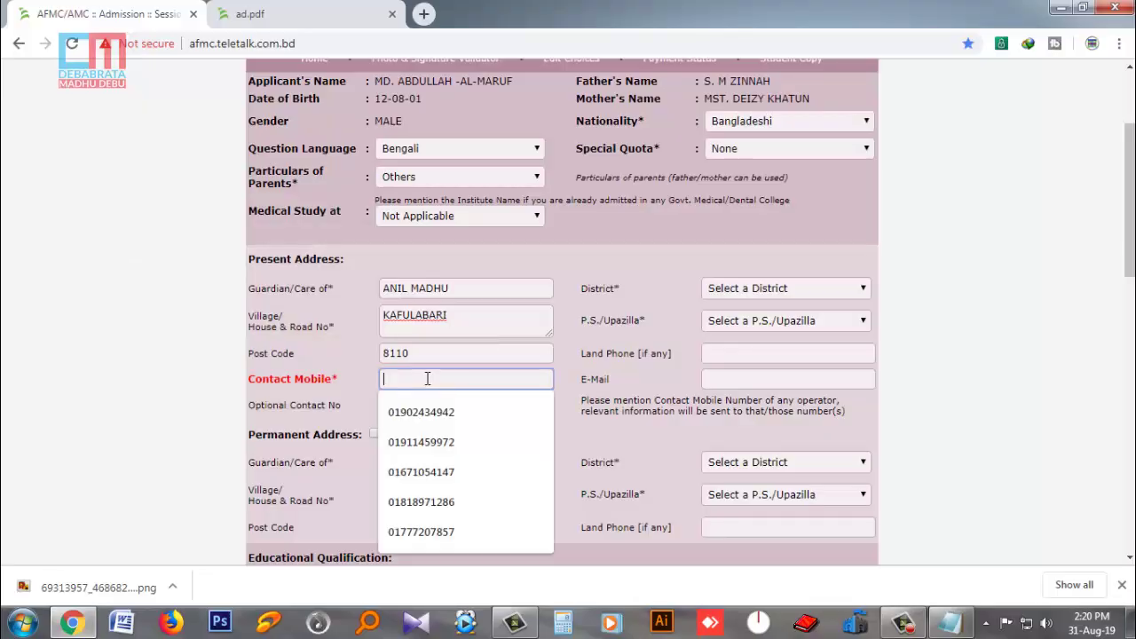
key(ctrl+v)
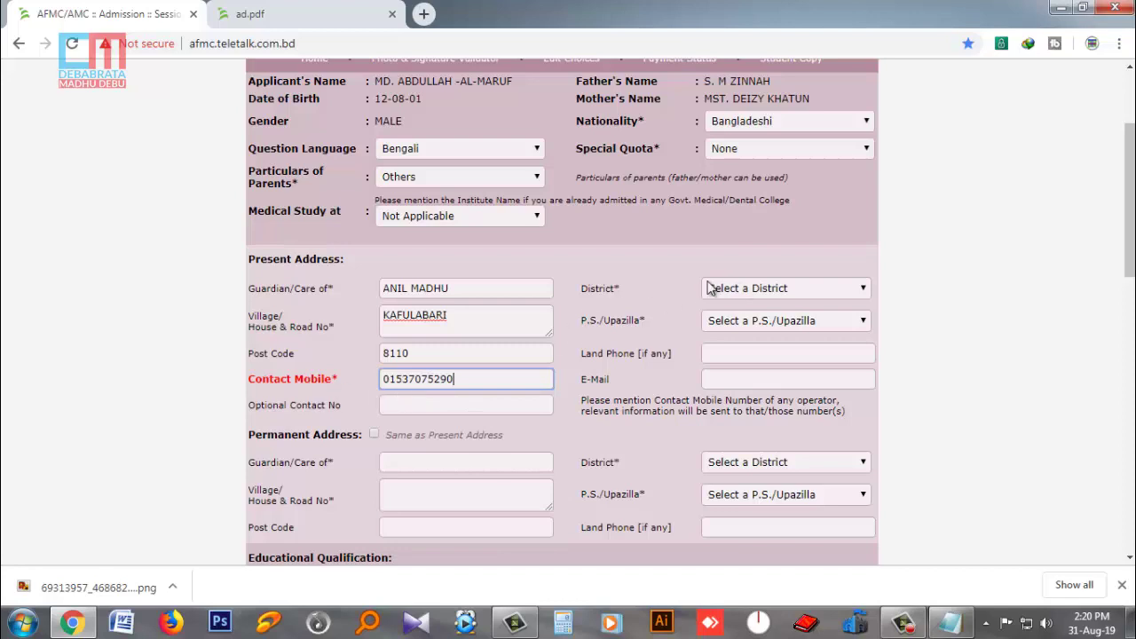
click(754, 293)
scroll(779, 479, down, 6)
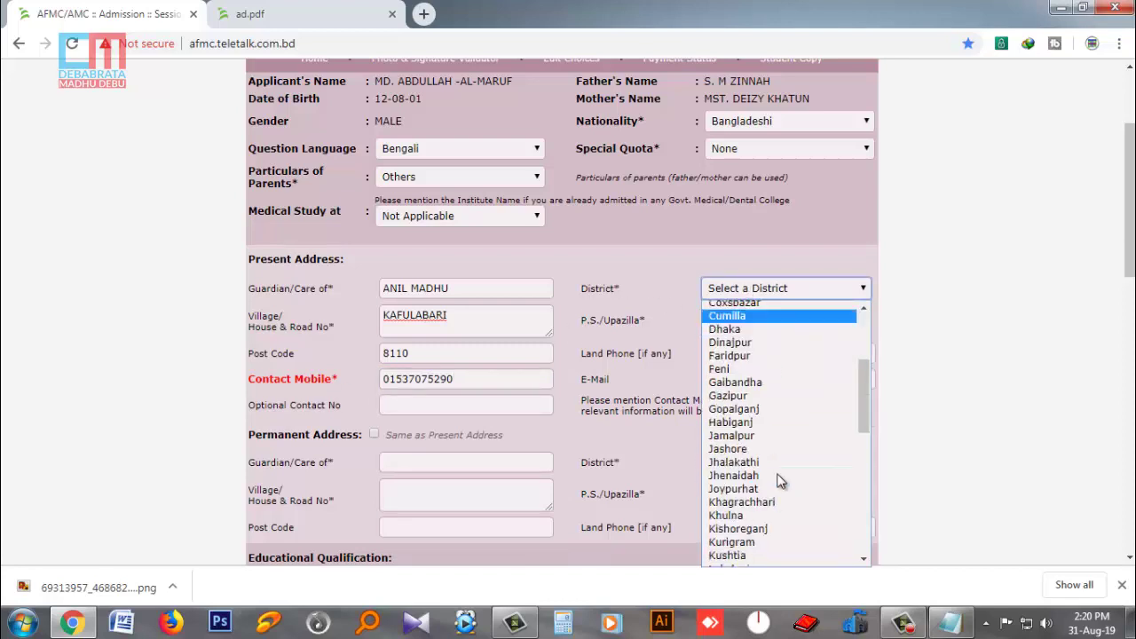
scroll(781, 468, down, 2)
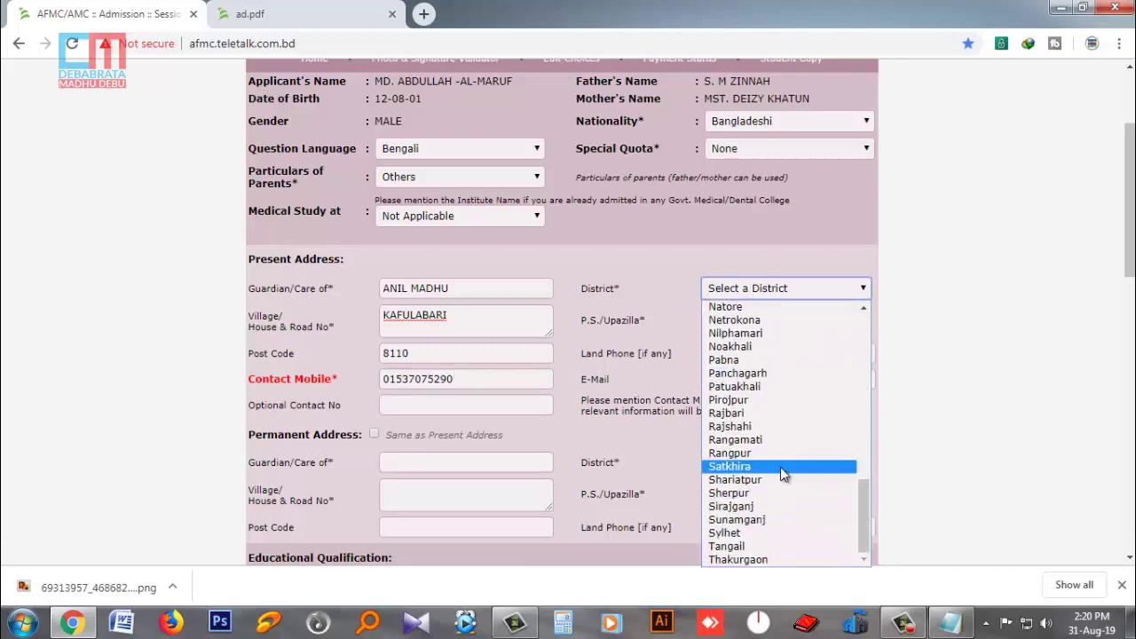
scroll(780, 467, up, 4)
scroll(781, 467, up, 2)
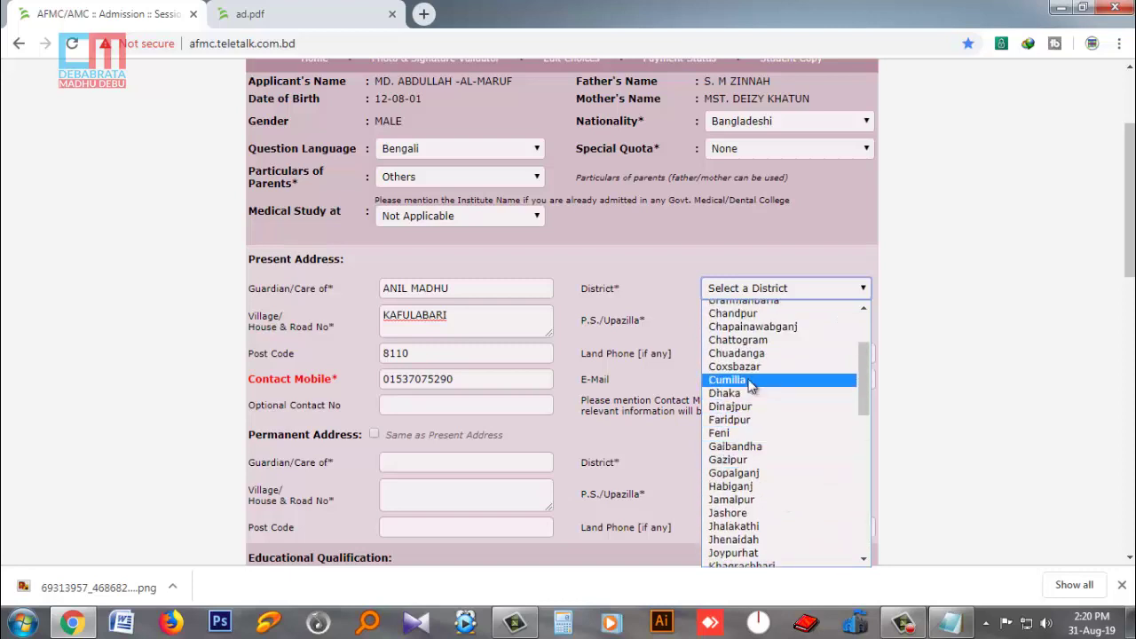
scroll(755, 364, down, 4)
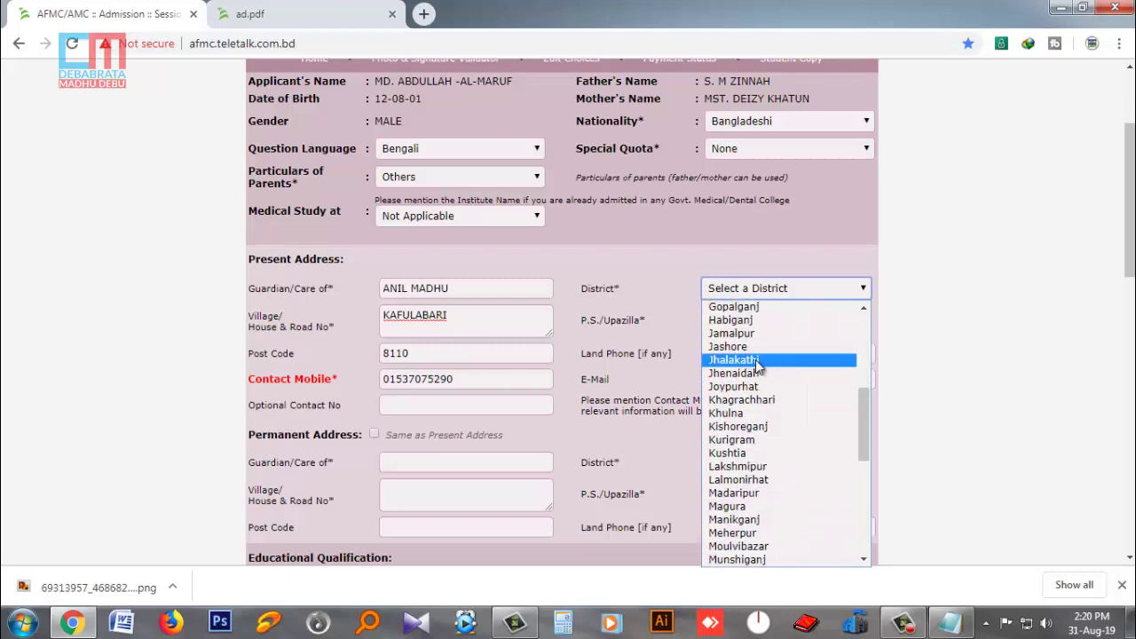
scroll(814, 408, up, 1)
scroll(815, 416, up, 5)
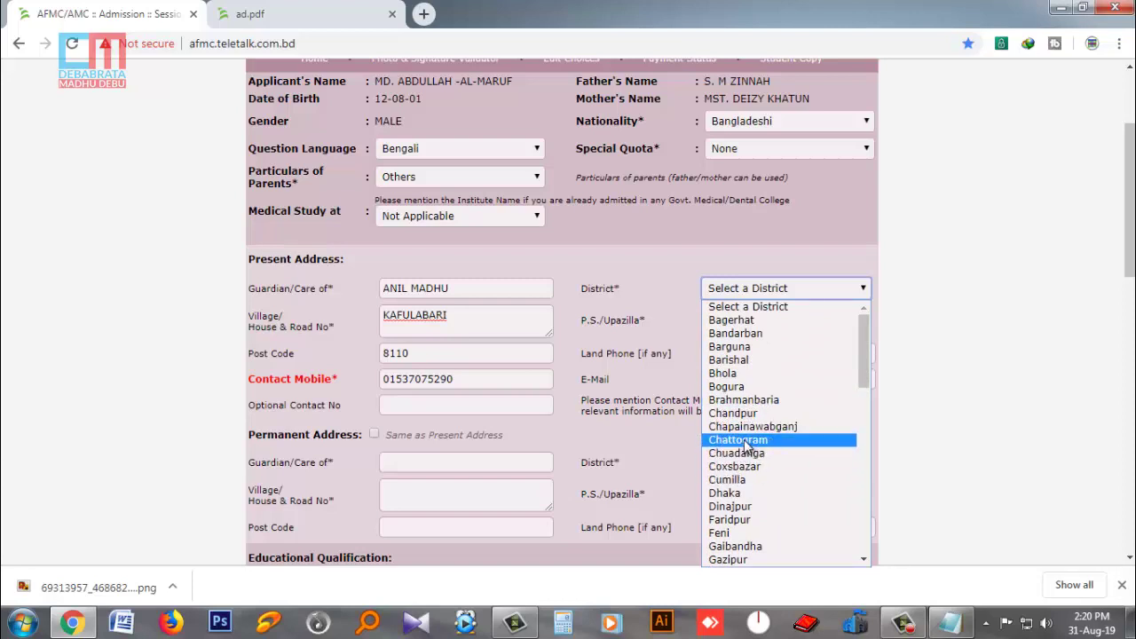
- Set the present district to Gopalganj and the P.S./Upazilla to Kotalipara
key(g)
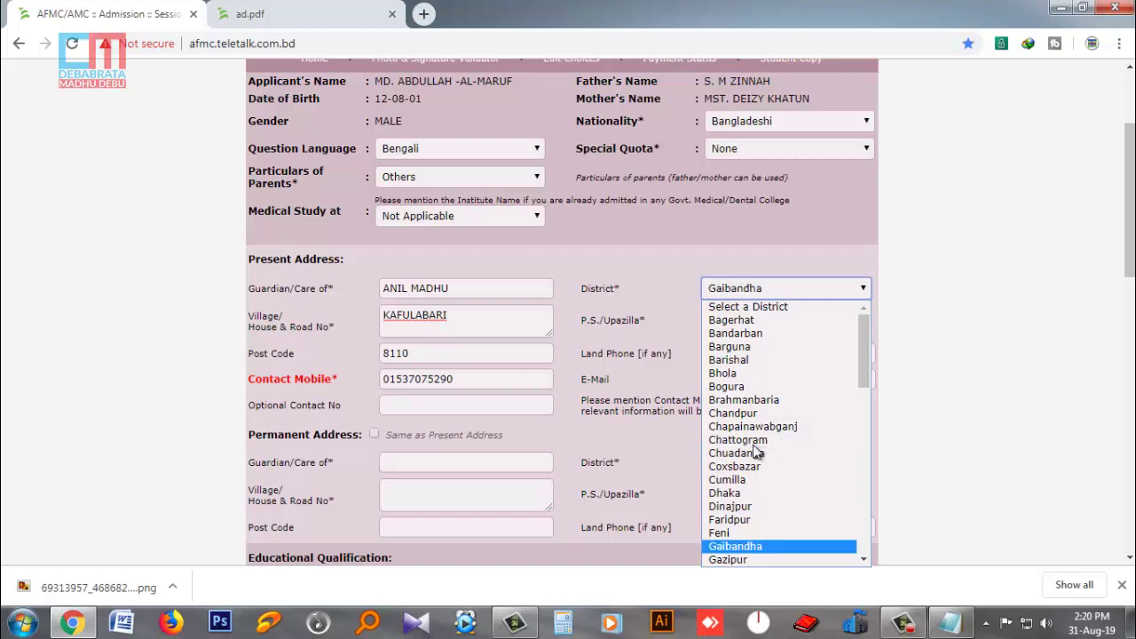
scroll(865, 373, down, 1)
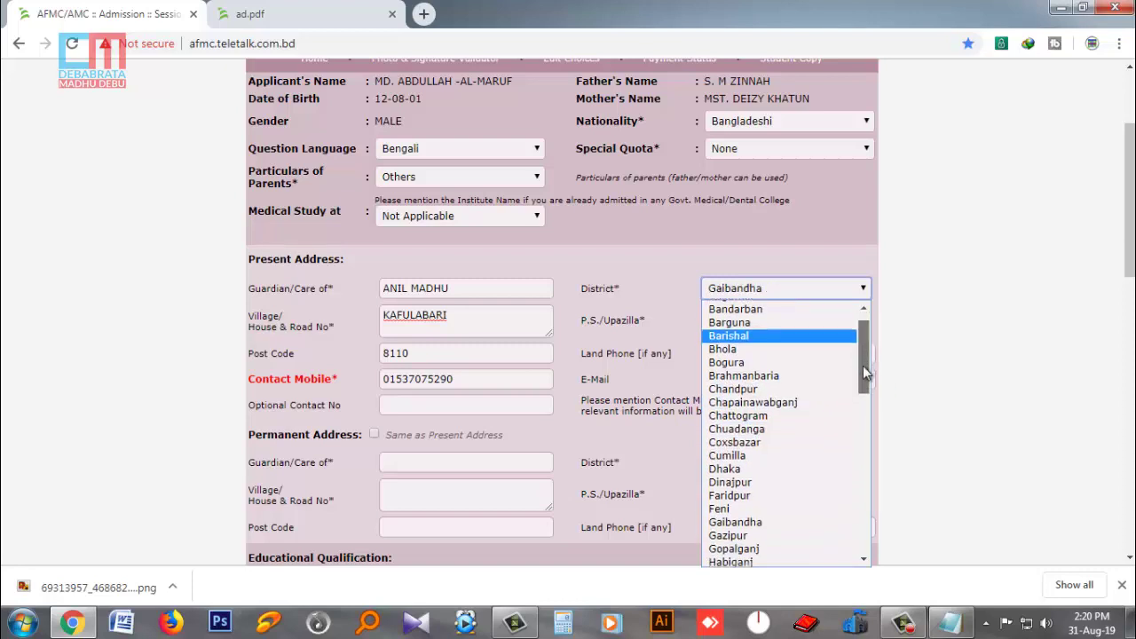
click(780, 535)
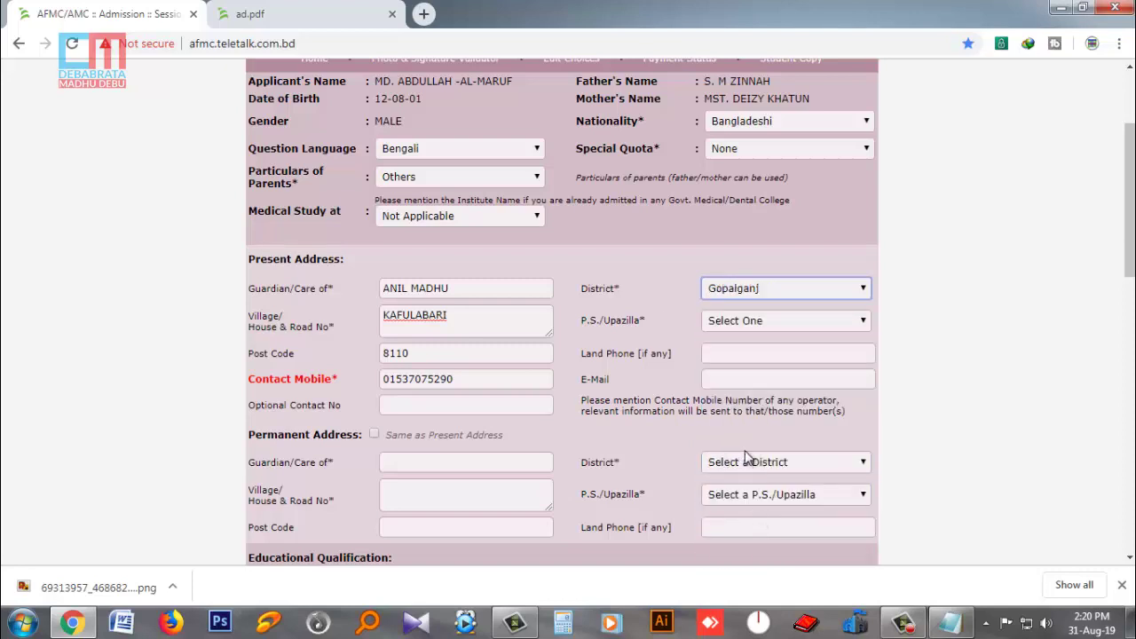
click(766, 324)
click(796, 378)
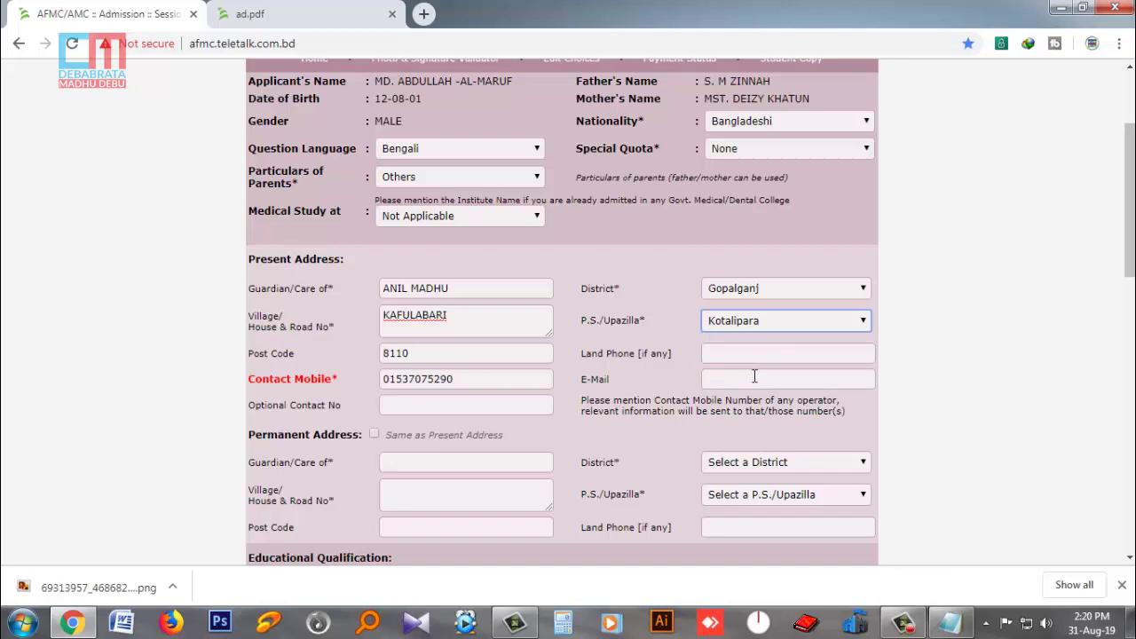
- Fill the e-mail from the saved autofill suggestion and tick 'Same as Present Address'
click(755, 377)
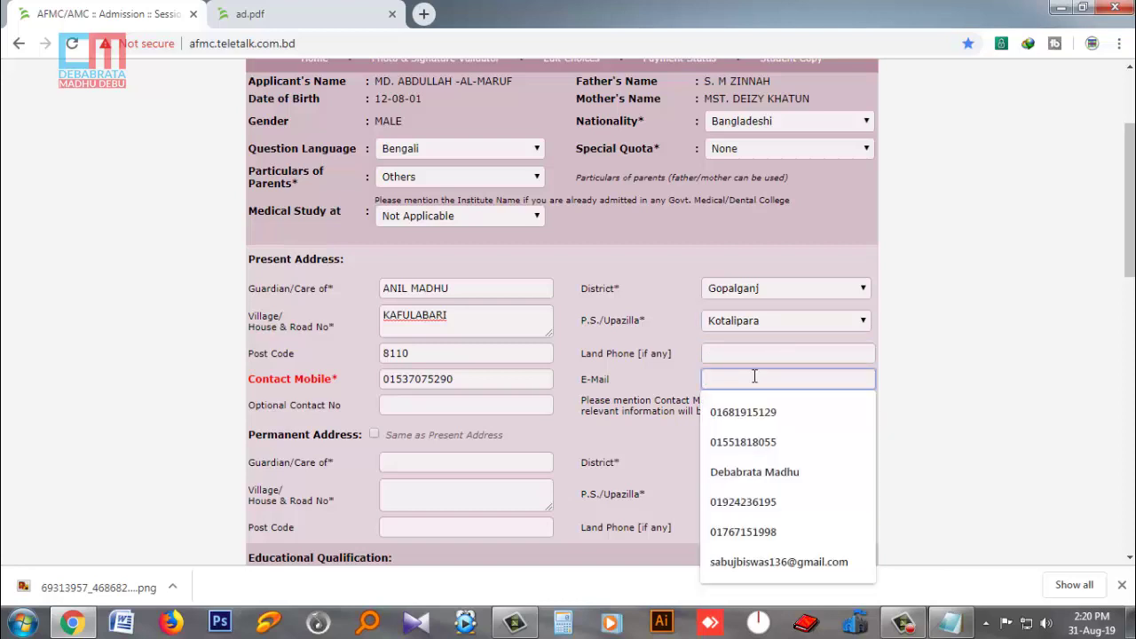
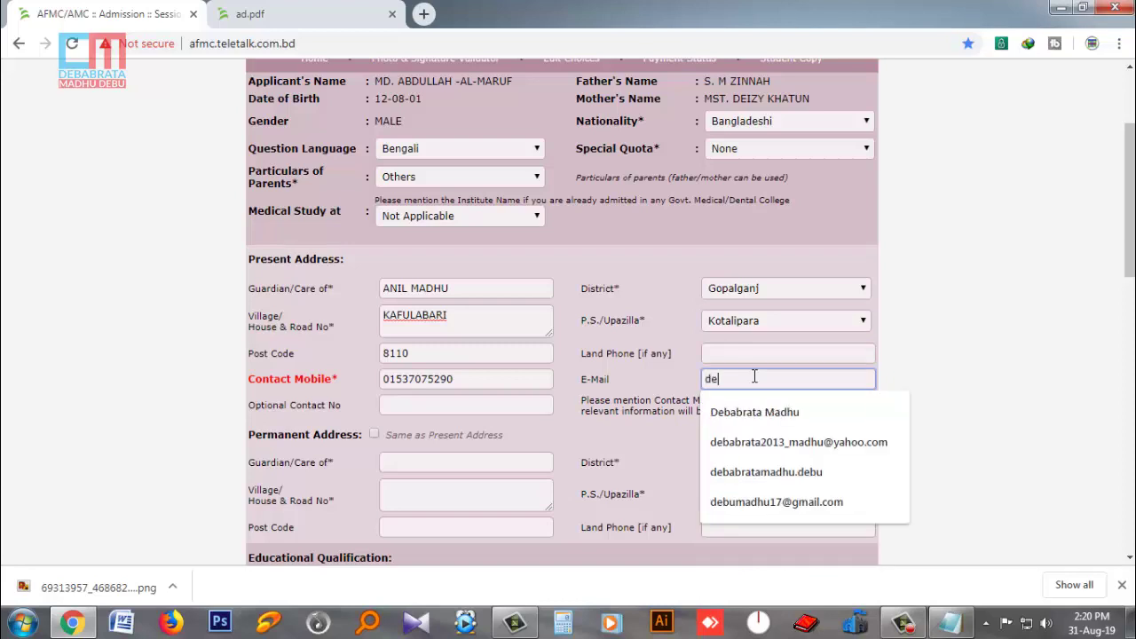
click(761, 502)
scroll(987, 361, down, 2)
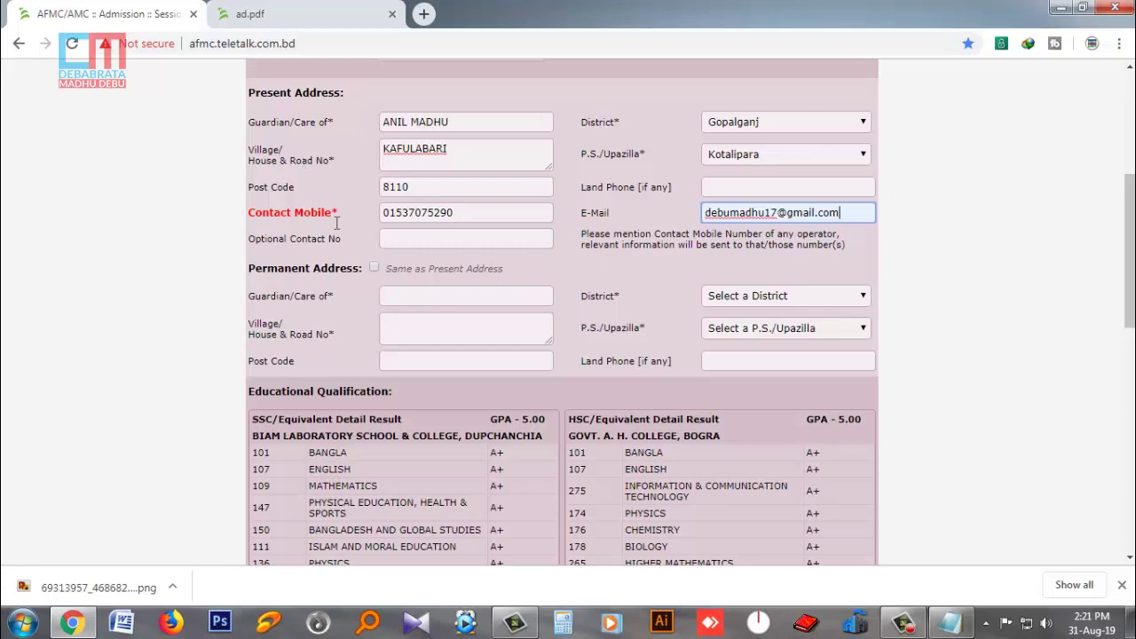
click(375, 269)
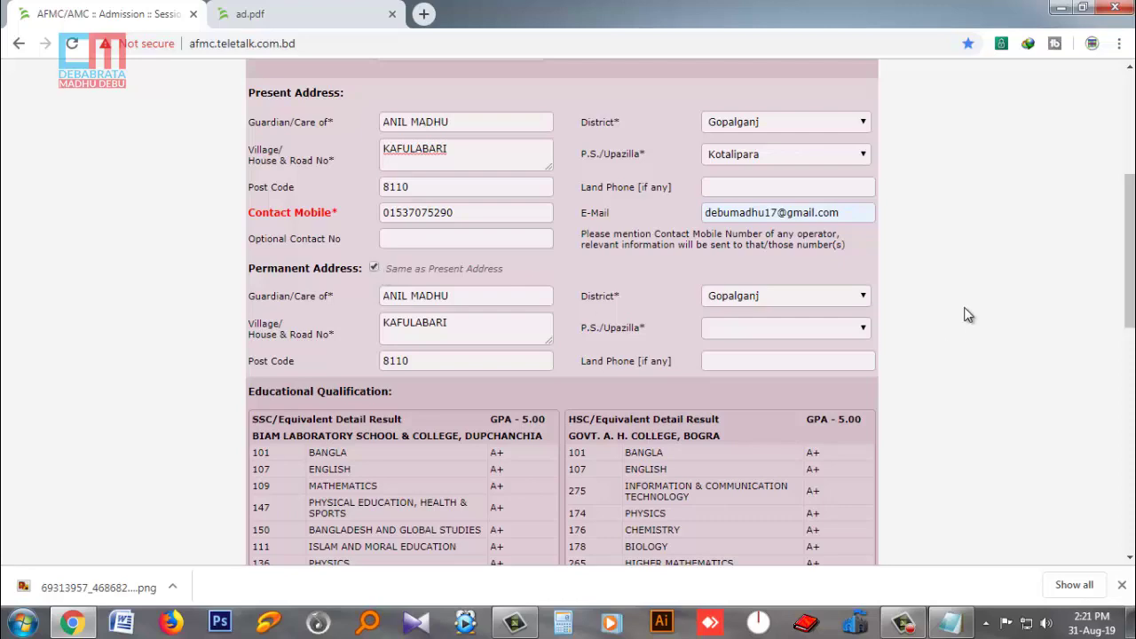
scroll(968, 314, down, 4)
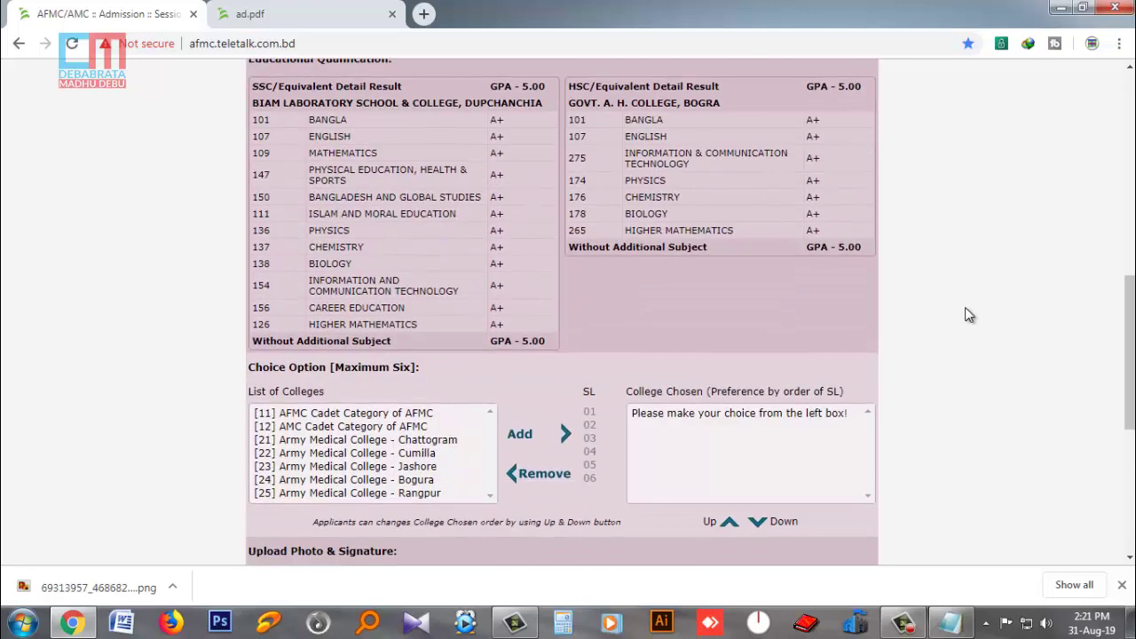
- Scroll down the form to the Choice Option and Upload Photo & Signature sections
scroll(968, 314, up, 2)
scroll(968, 314, down, 2)
scroll(970, 315, down, 3)
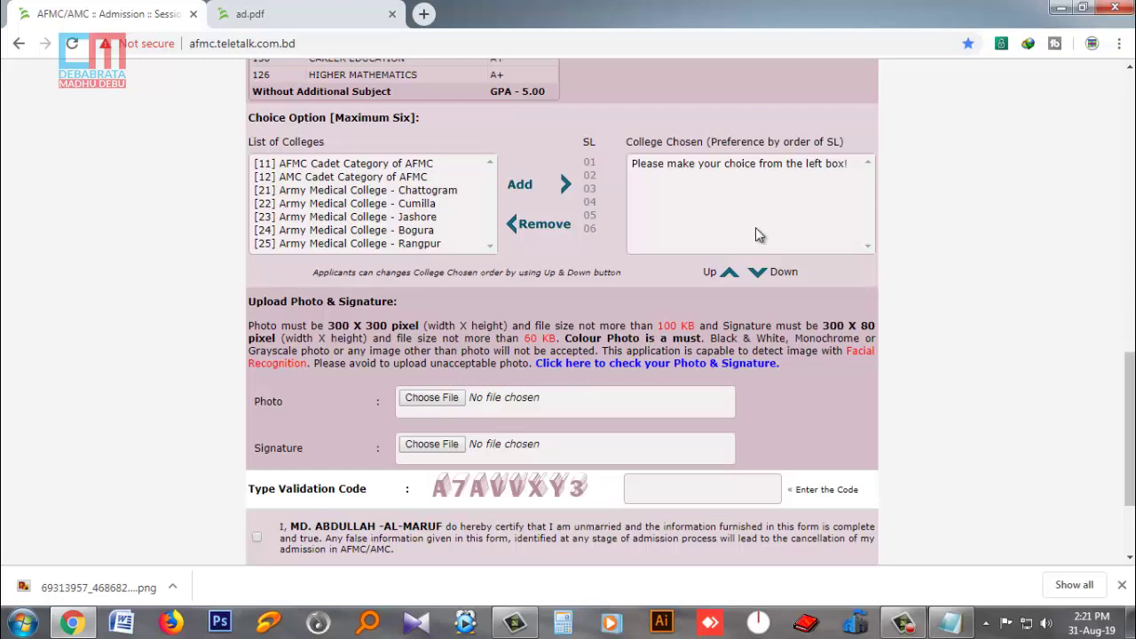
- Add AFMC Cadet Category, Army Medical College Chattogram and Army Medical College Cumilla to the chosen colleges
click(356, 166)
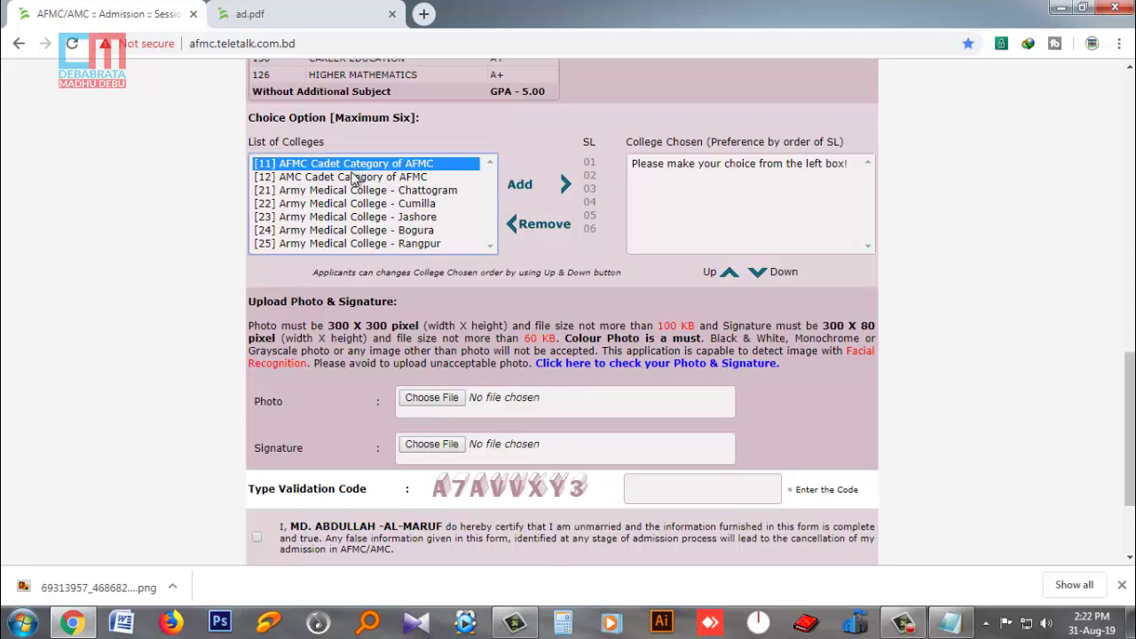
click(516, 184)
click(376, 178)
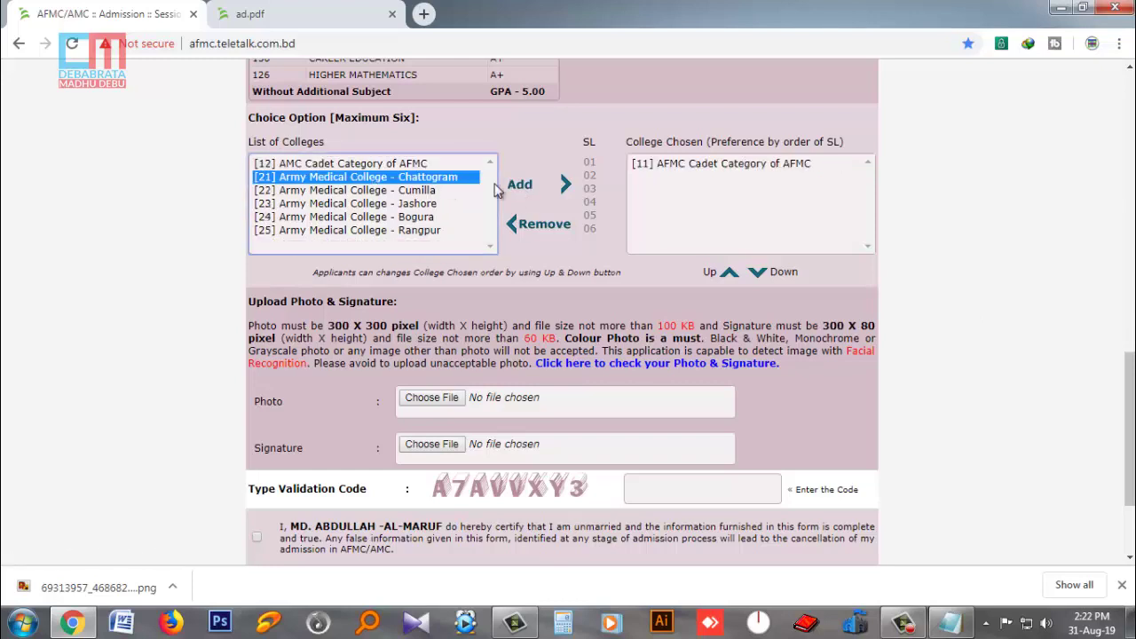
click(517, 185)
click(418, 178)
click(519, 184)
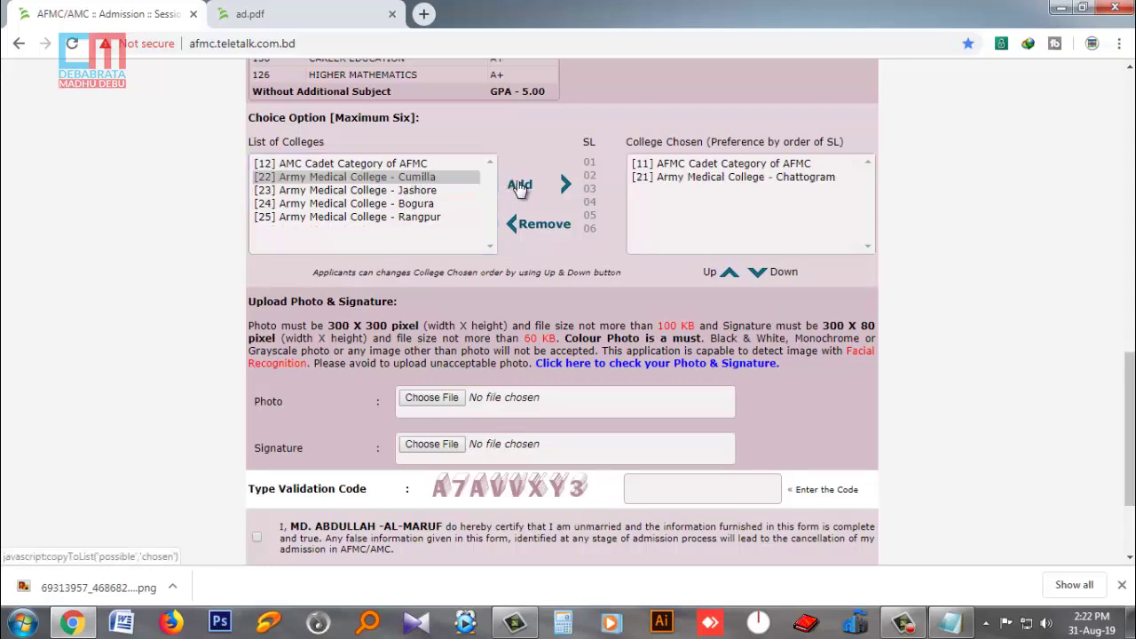
- Add the Jashore, Bogura and Rangpur Army Medical Colleges, then dismiss the all-colleges-chosen alert
click(421, 177)
click(519, 184)
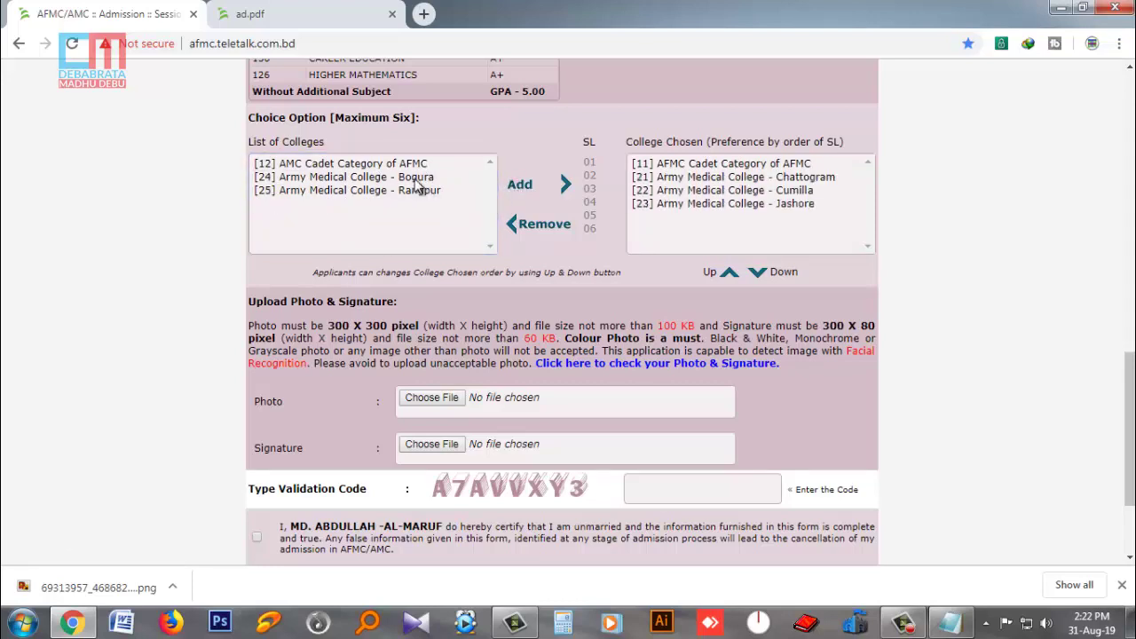
click(418, 177)
click(519, 185)
click(411, 177)
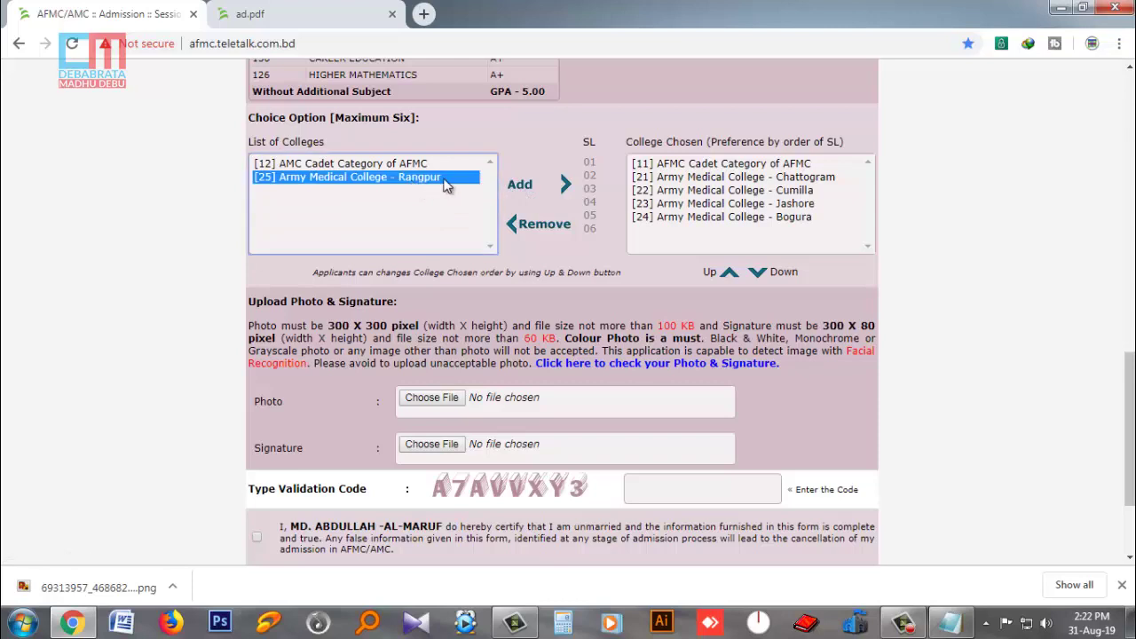
click(517, 185)
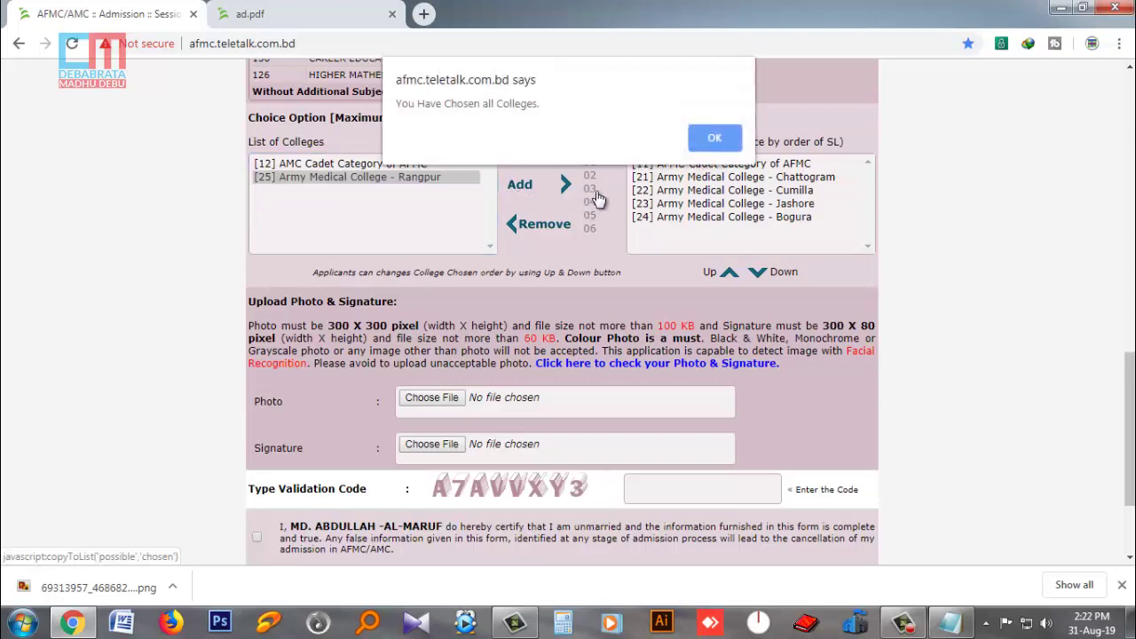
click(714, 139)
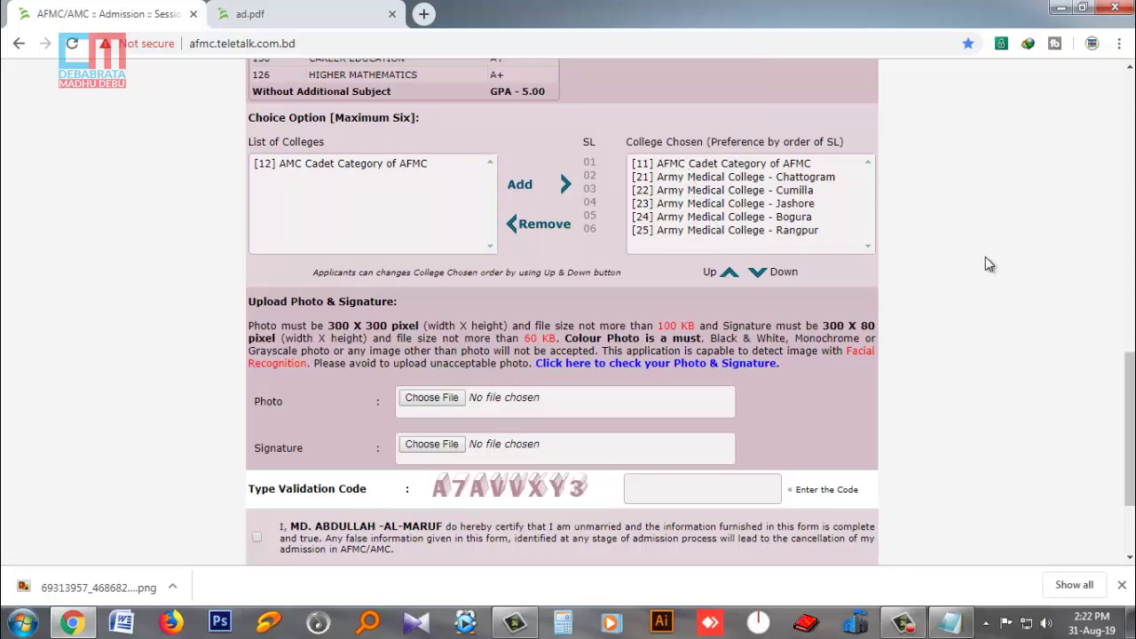
scroll(987, 259, down, 1)
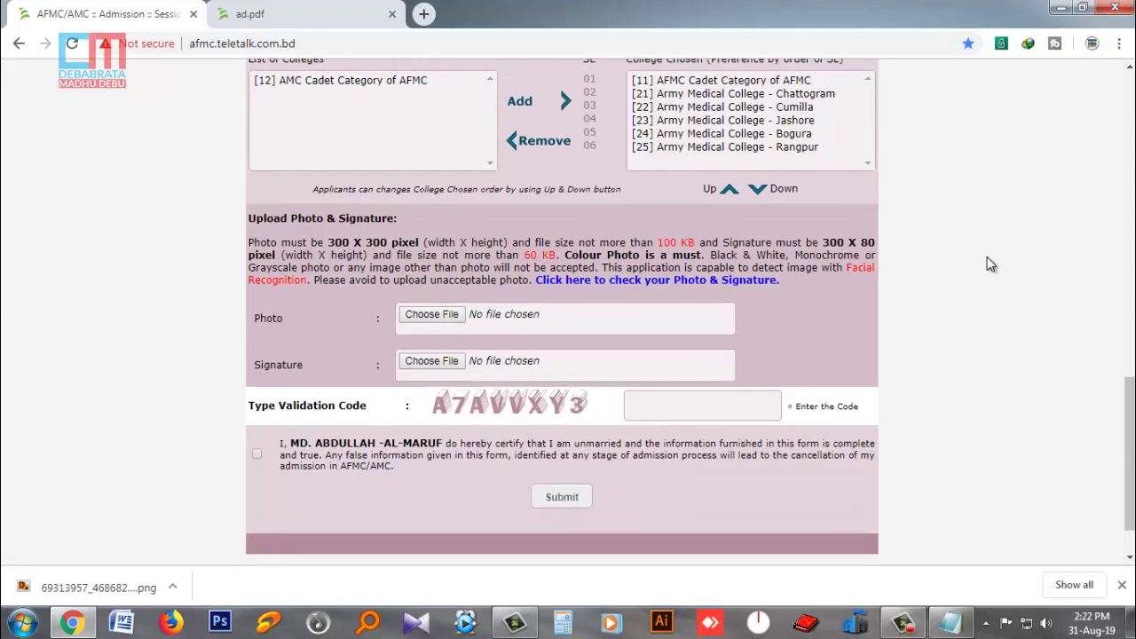
scroll(991, 263, up, 3)
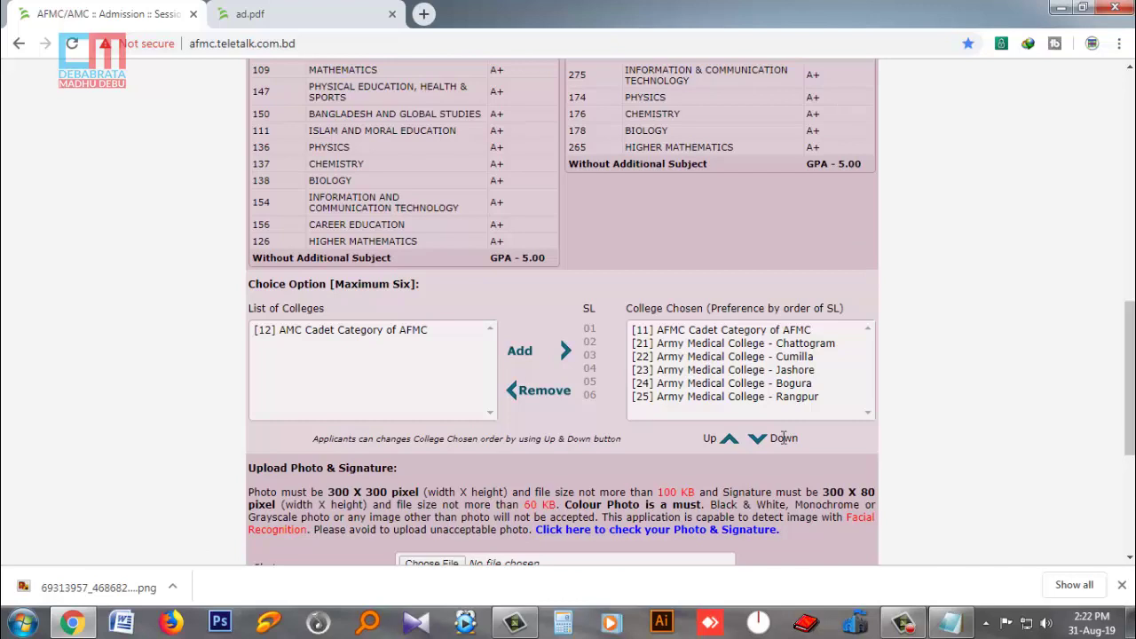
click(704, 398)
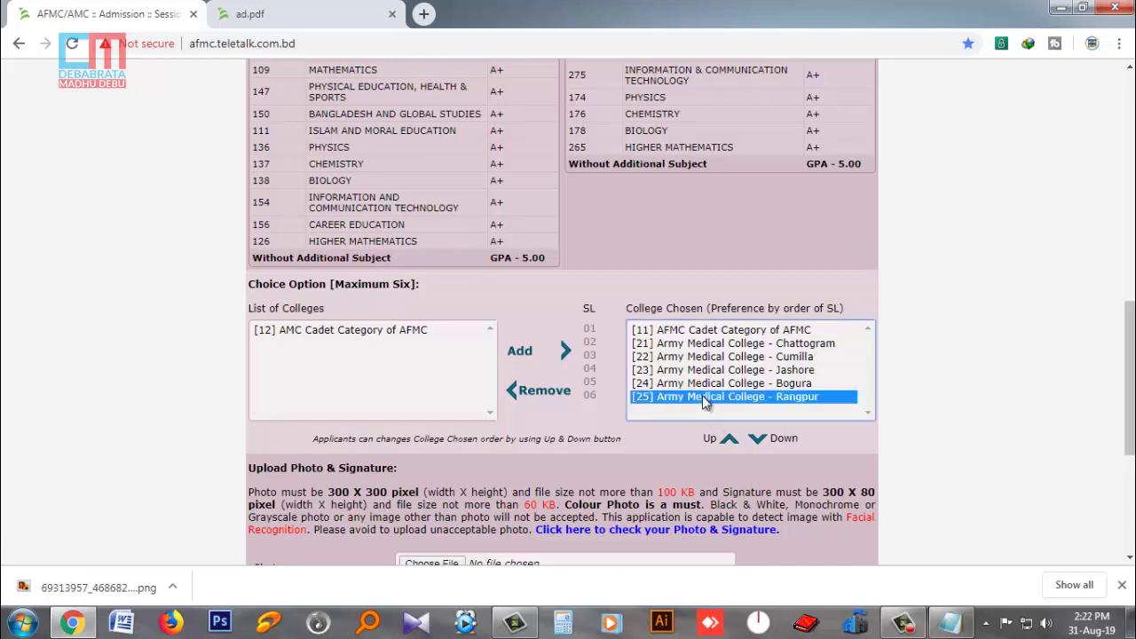
click(729, 439)
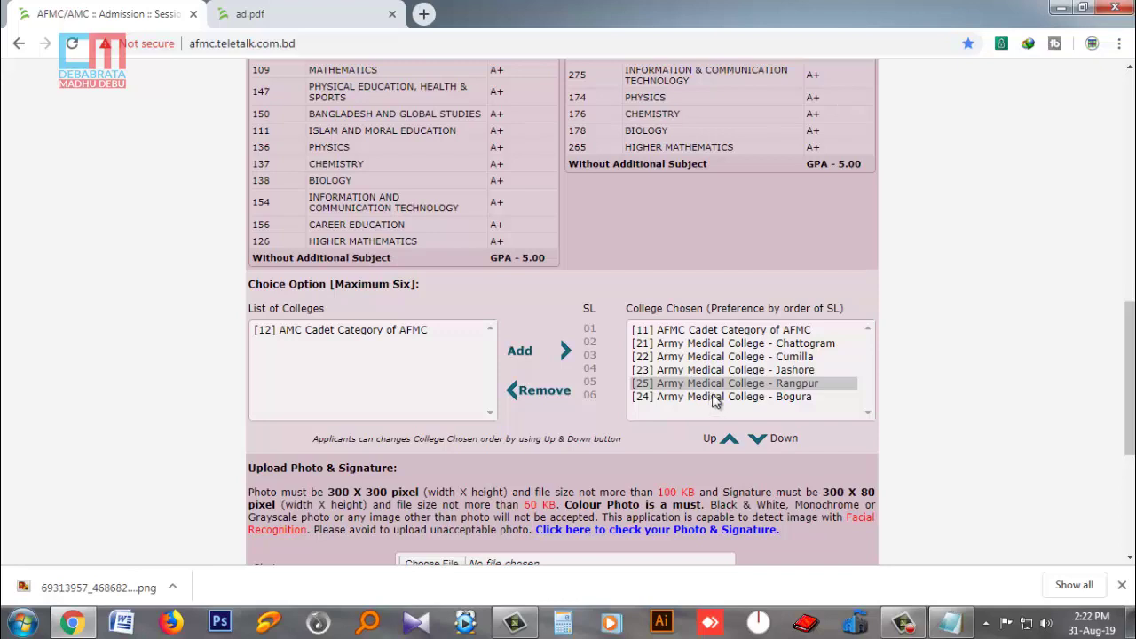
click(759, 441)
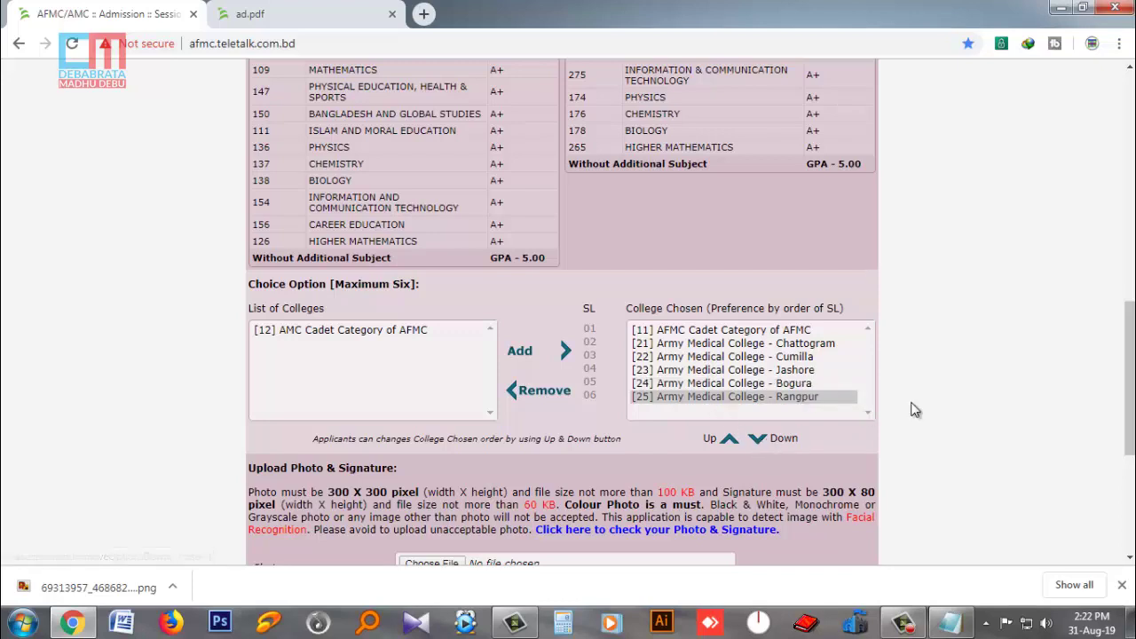
scroll(915, 409, down, 1)
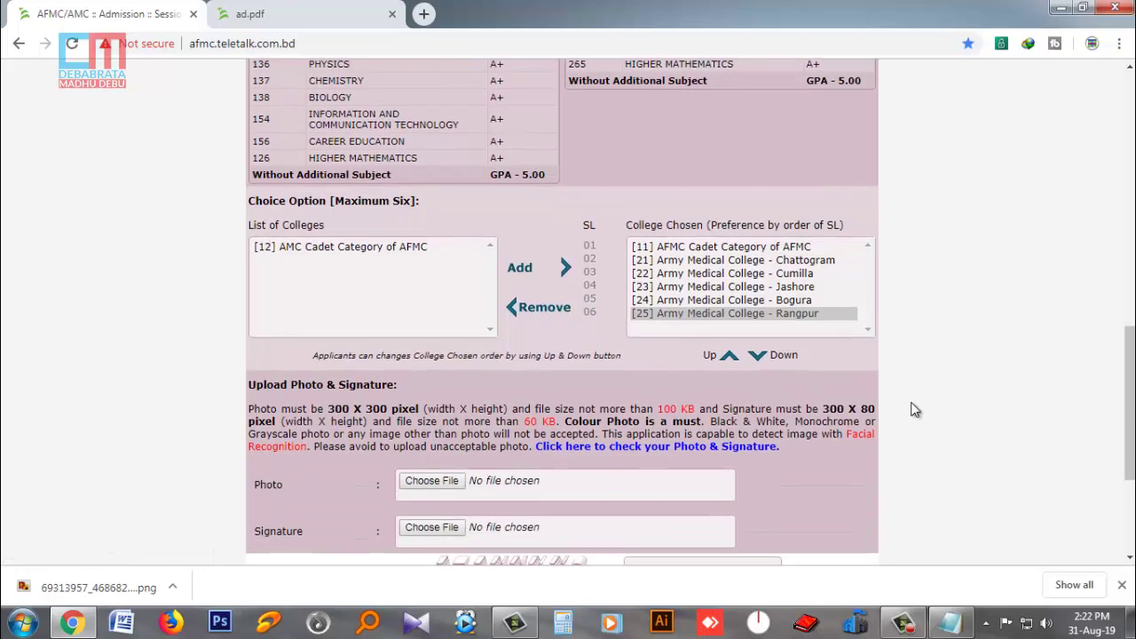
scroll(914, 410, down, 3)
scroll(915, 409, up, 4)
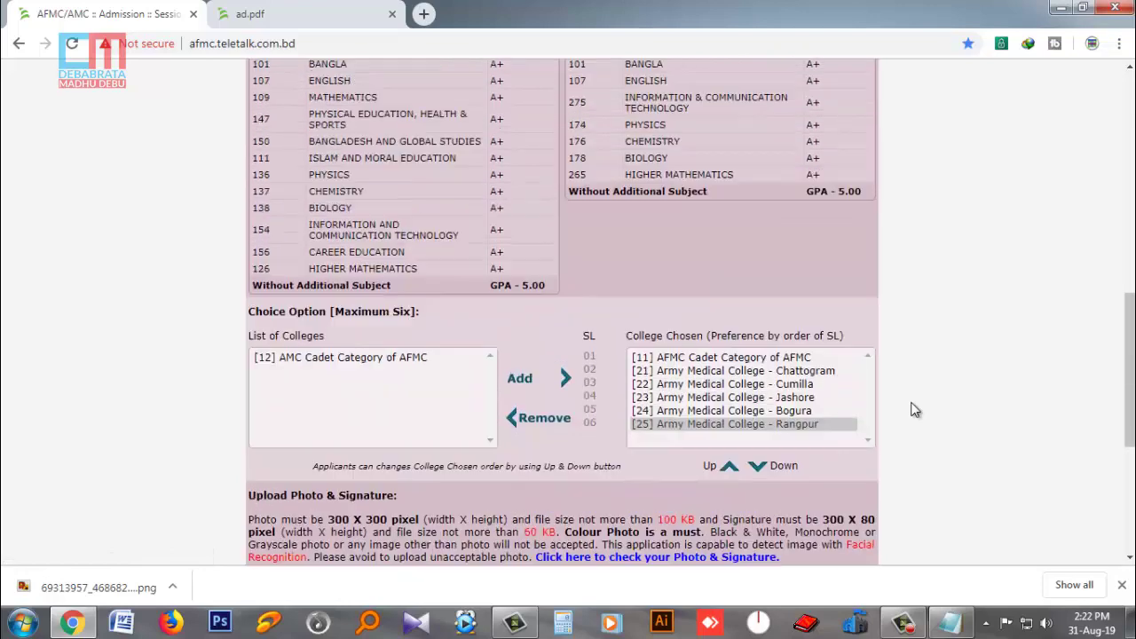
scroll(915, 409, down, 2)
scroll(915, 409, down, 1)
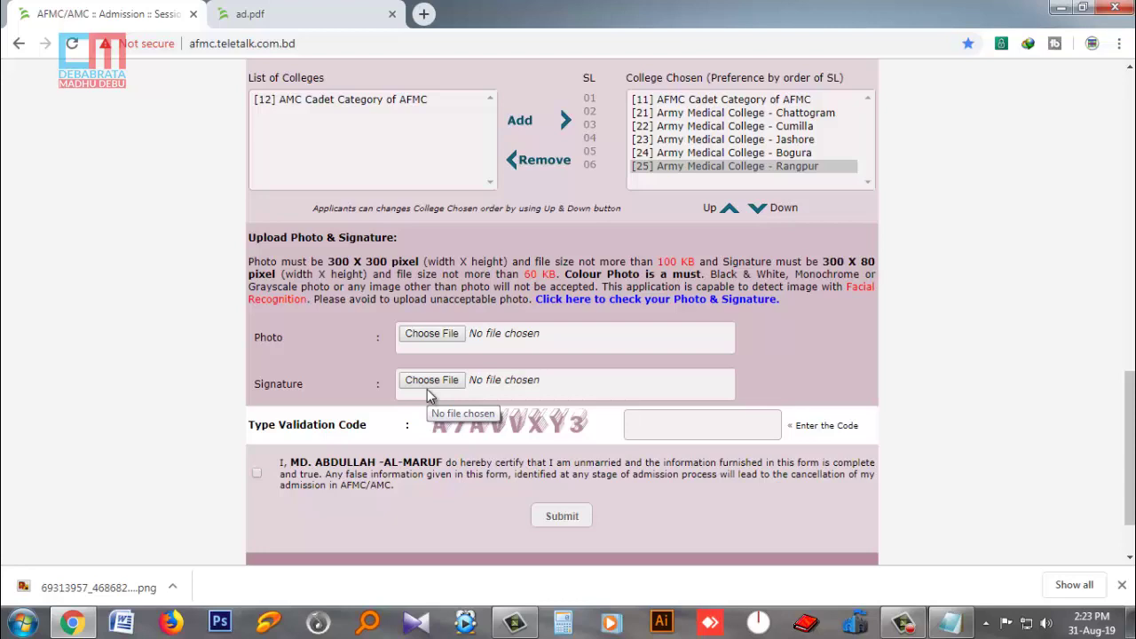
- Upload My pic pass.jpg from Software (H:) > My Photo as the applicant photo
click(408, 337)
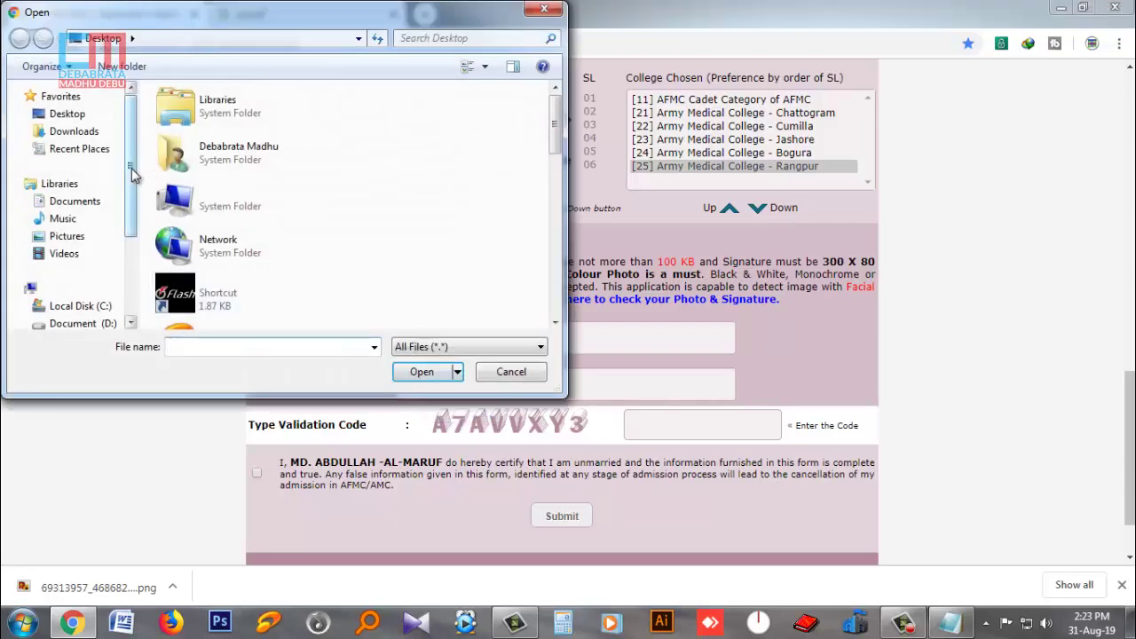
drag(131, 174, 132, 254)
click(78, 246)
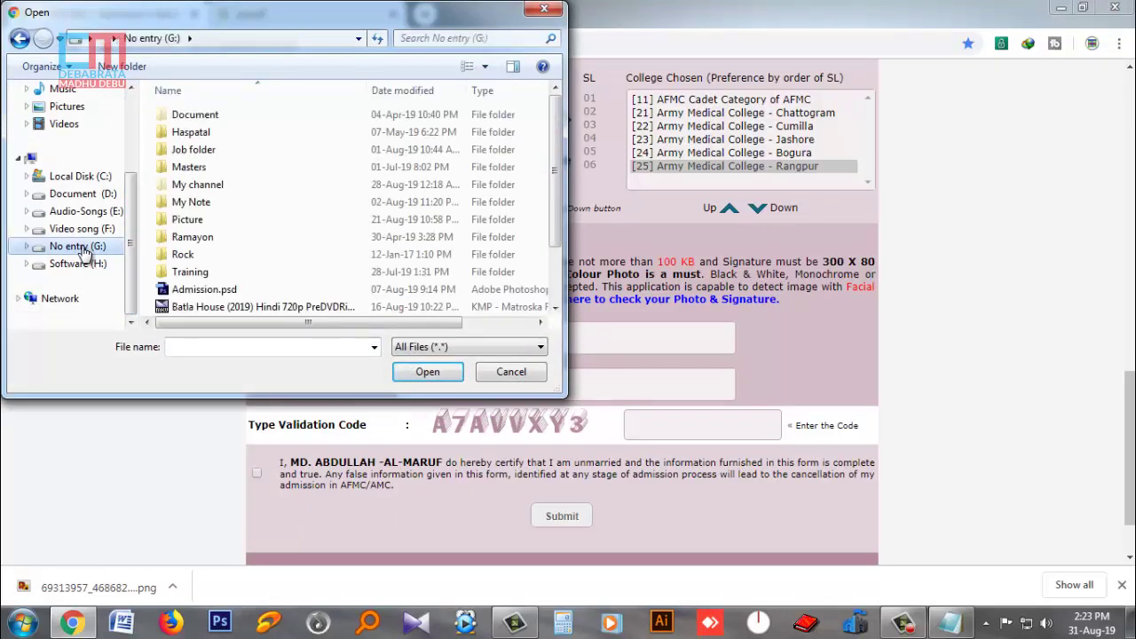
click(78, 266)
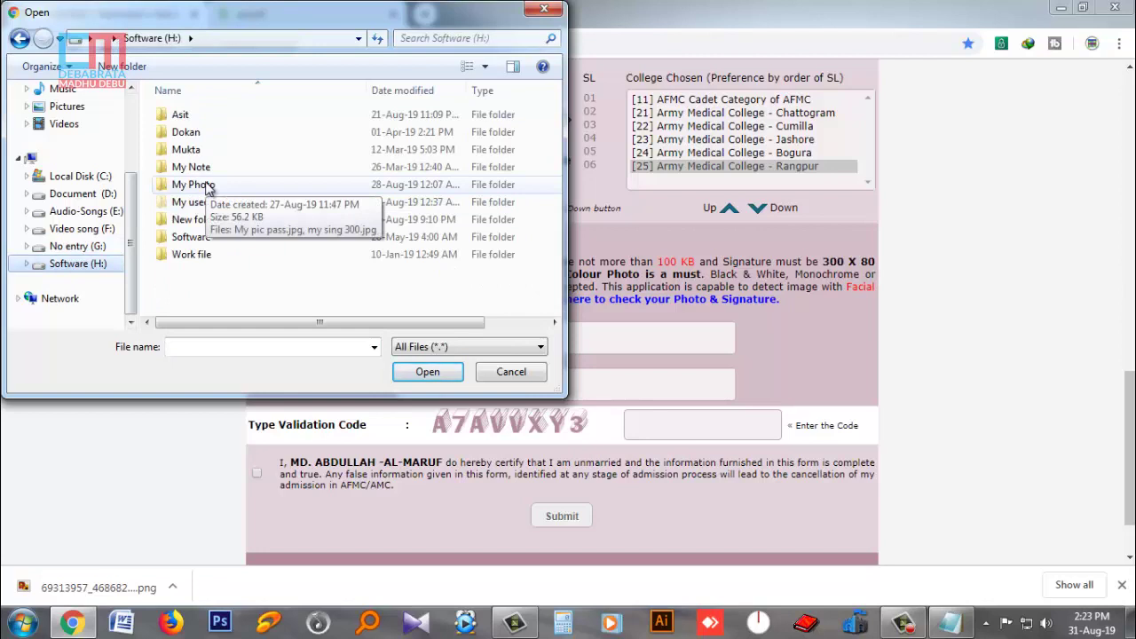
click(206, 185)
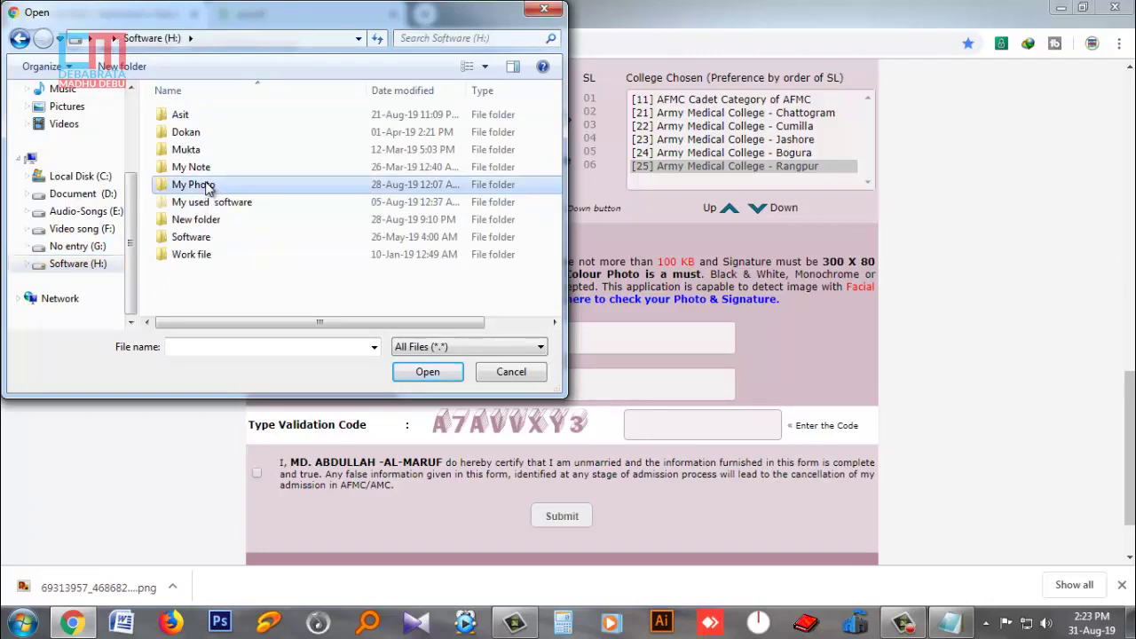
double_click(209, 185)
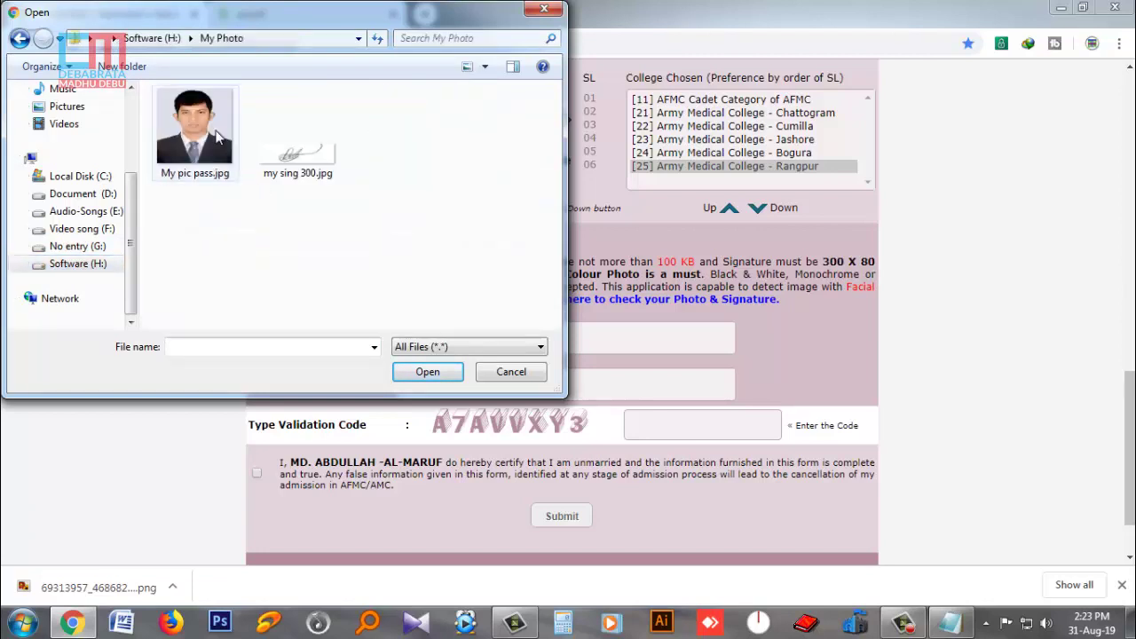
click(216, 134)
click(427, 371)
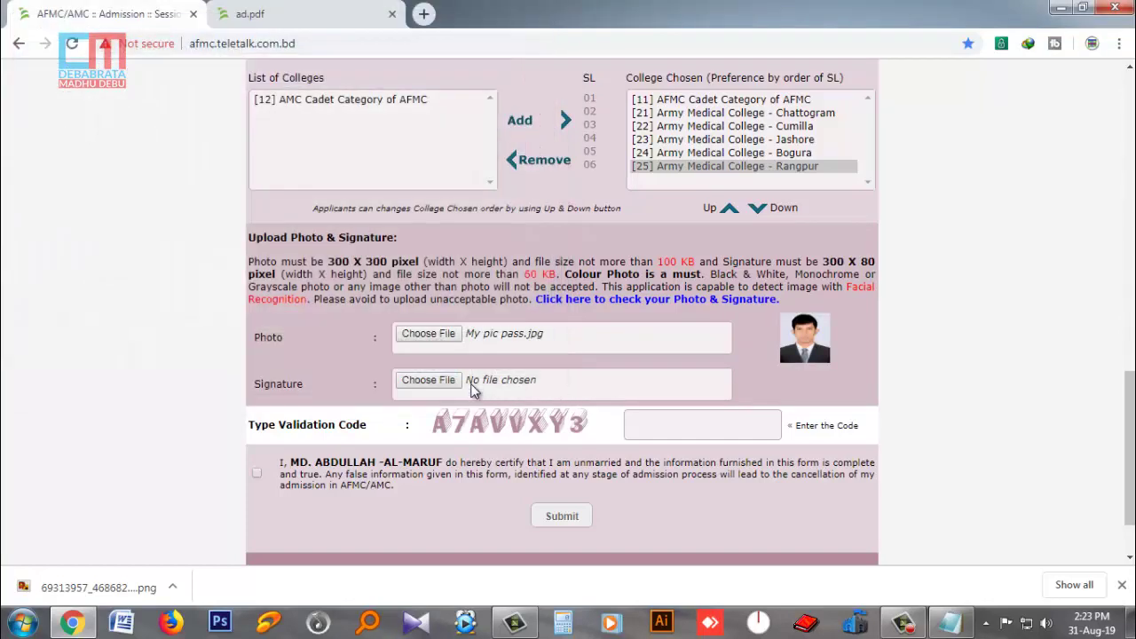
- Upload my sing 300.jpg as the signature and tick the declaration box
click(423, 380)
click(297, 135)
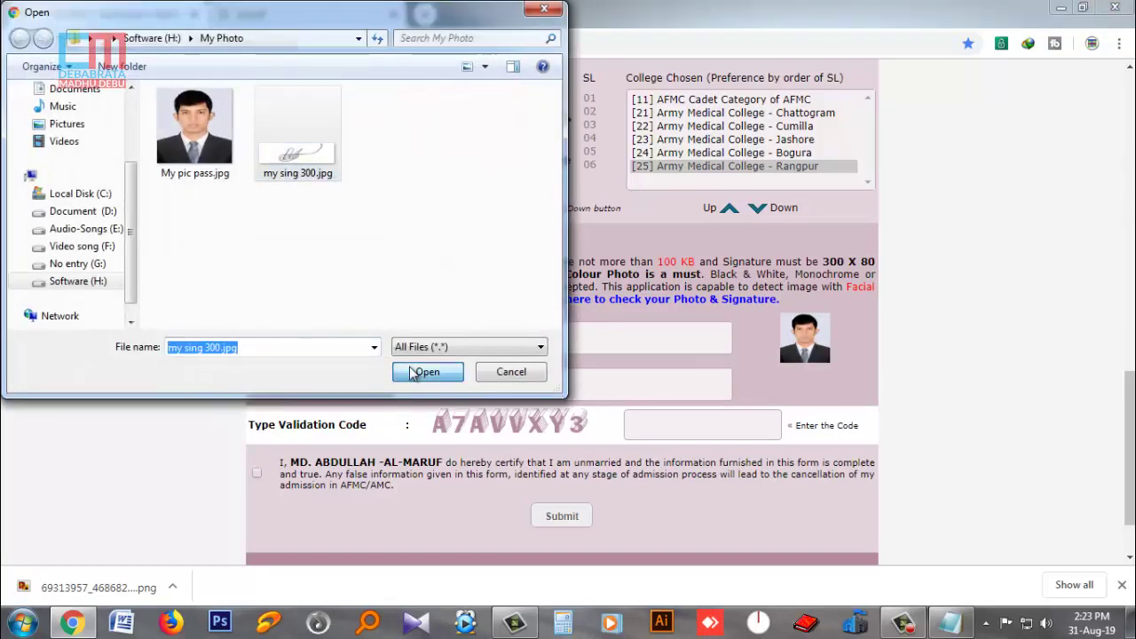
click(413, 372)
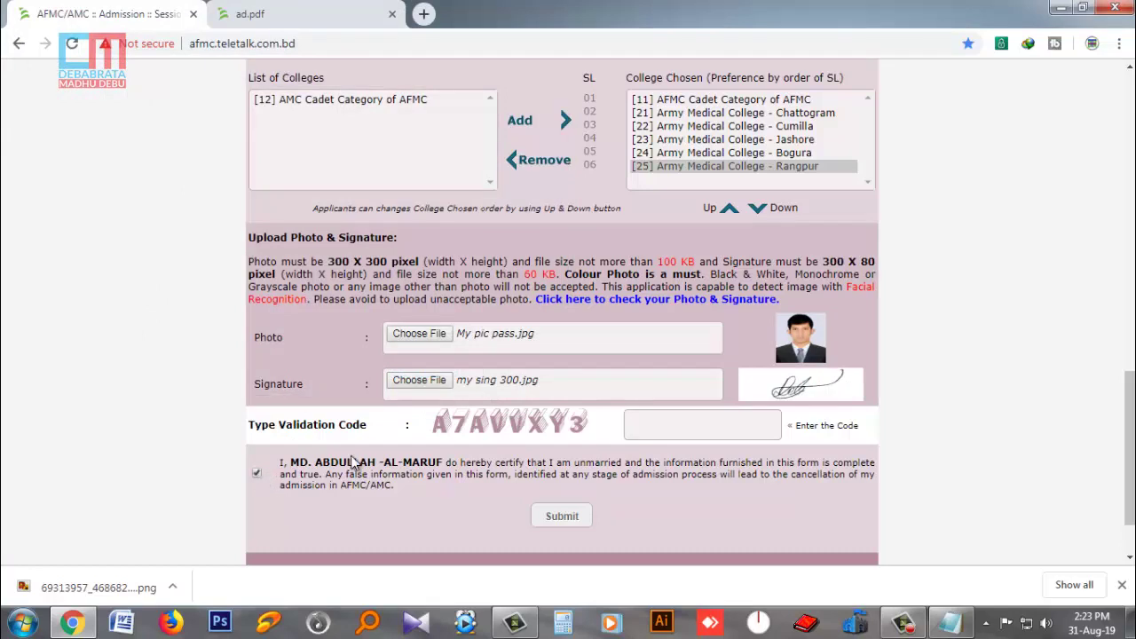
click(257, 474)
- Enter only the captcha code in the Validation Code field, then re-tick the declaration
click(256, 476)
drag(462, 423, 667, 435)
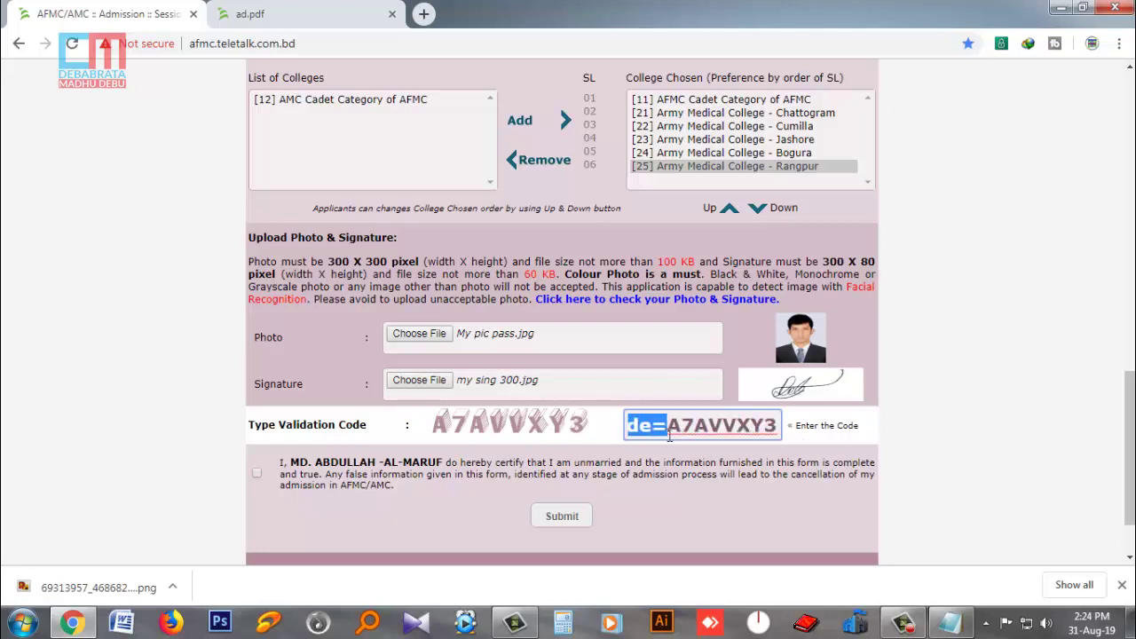
key(BackSpace)
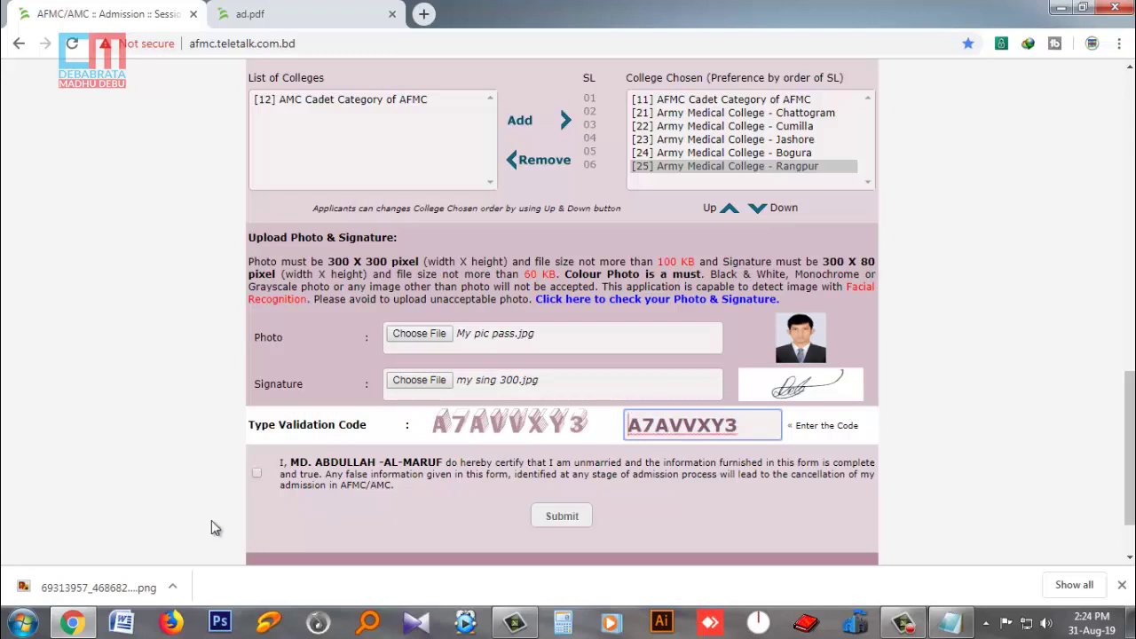
click(257, 475)
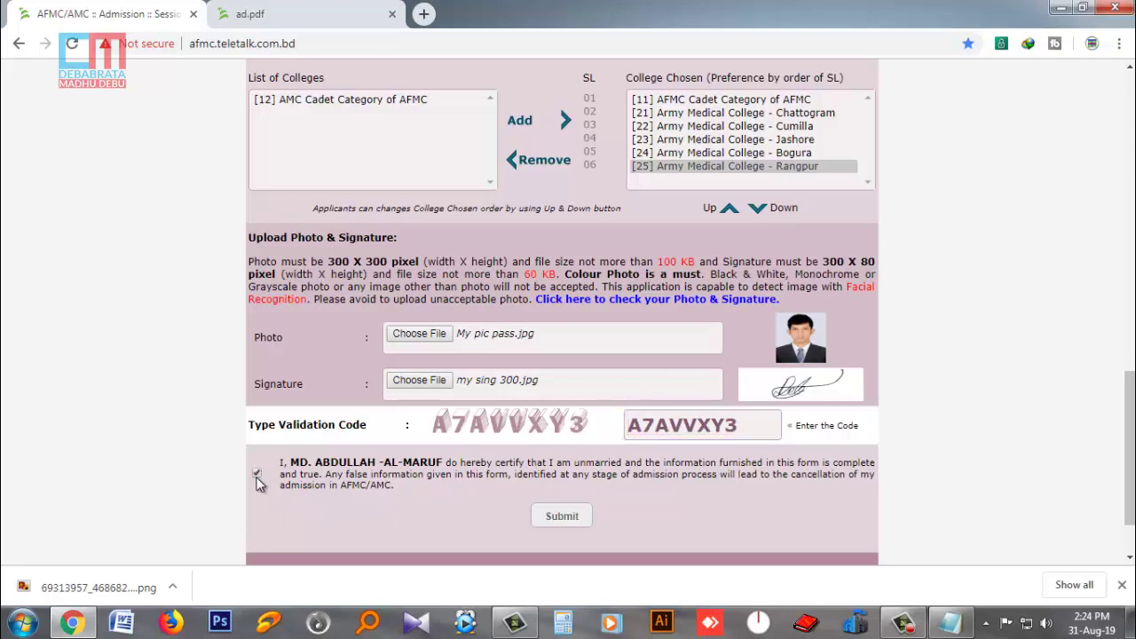